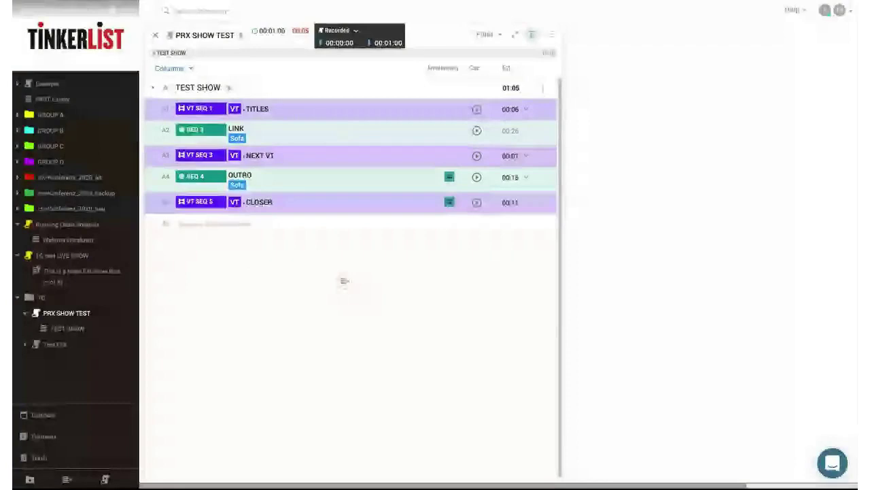
Expand the cards of the TEST SHOW running order to full content and review their titles, locations and script text.
{"action": "left_click", "coordinate": [531, 33]}
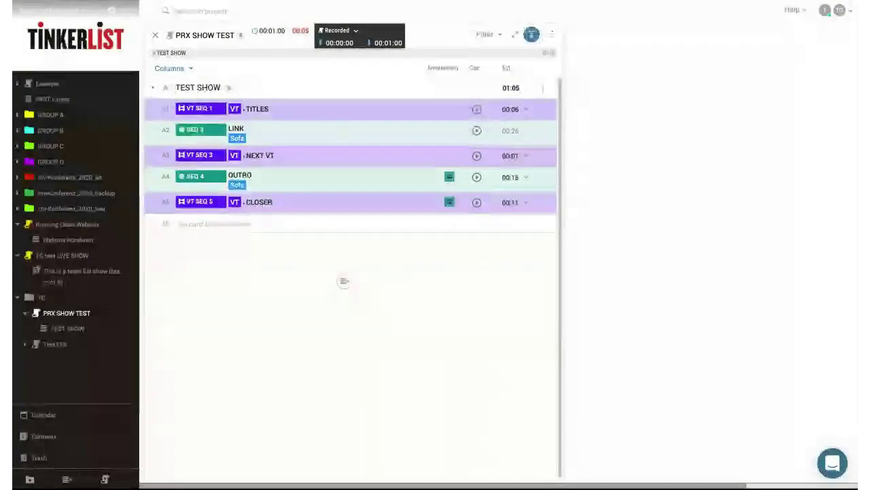
{"action": "scroll", "coordinate": [245, 184], "scroll_direction": "down", "scroll_amount": 2}
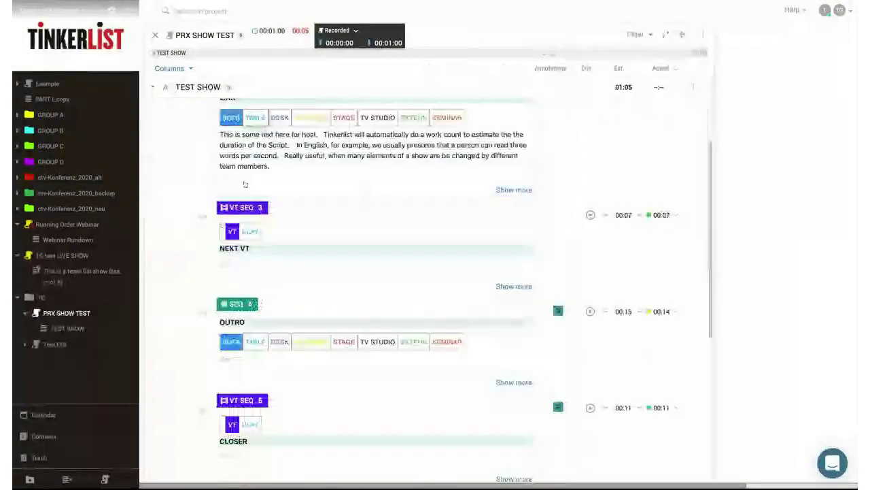
{"action": "scroll", "coordinate": [245, 183], "scroll_direction": "up", "scroll_amount": 2}
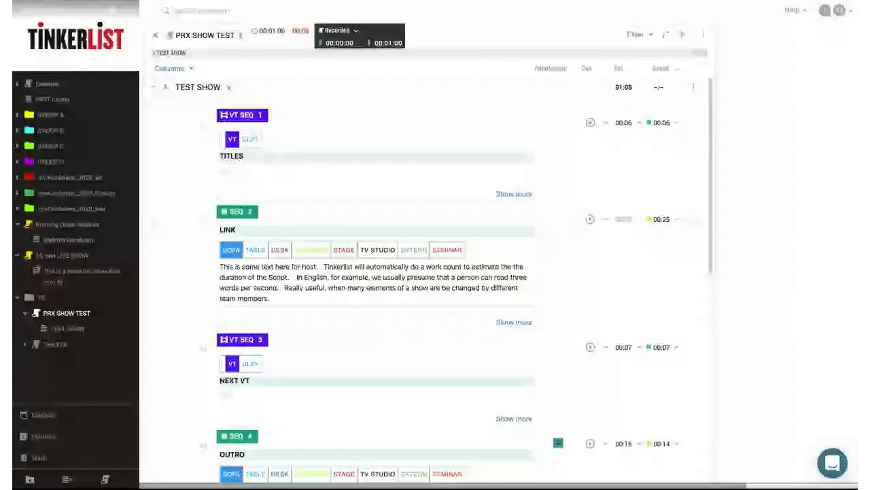
Check which timing columns are enabled for the running order and collapse the cards back to the compact list.
{"action": "left_click", "coordinate": [172, 68]}
{"action": "mouse_move", "coordinate": [252, 128]}
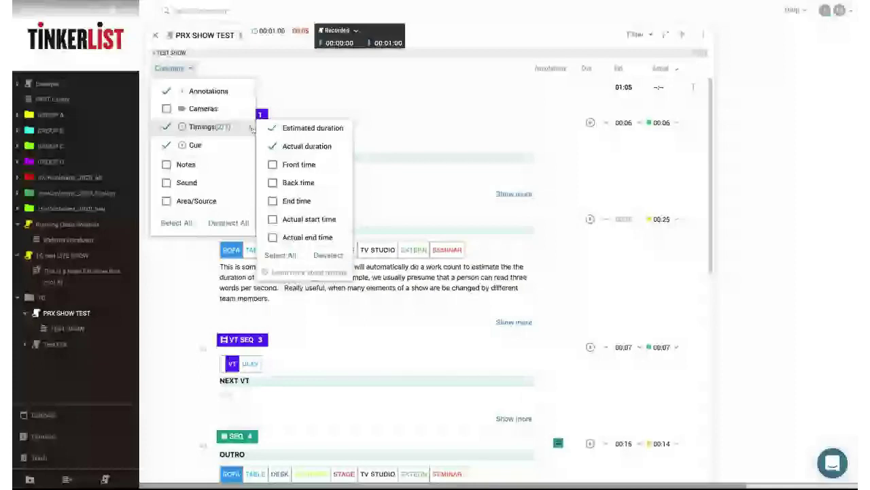
{"action": "left_click", "coordinate": [204, 128]}
{"action": "left_click", "coordinate": [597, 34]}
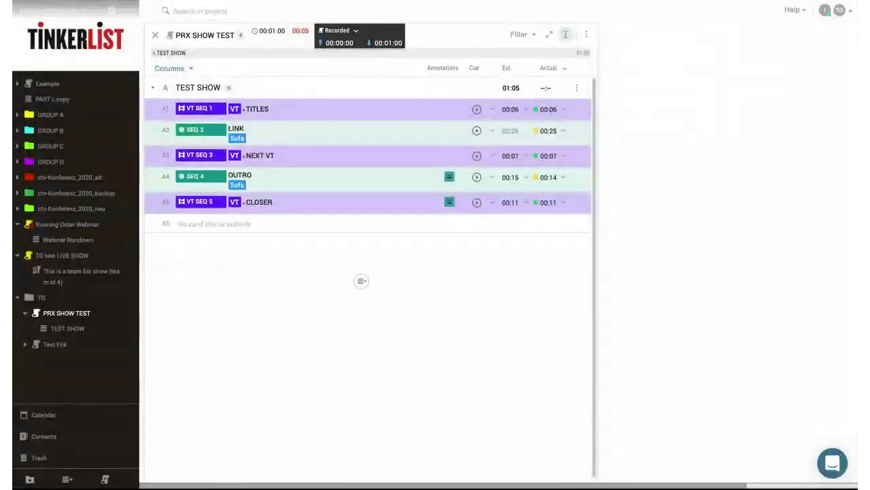
Reset the actual durations of all cards in the TEST SHOW running order.
{"action": "left_click", "coordinate": [563, 68]}
{"action": "left_click", "coordinate": [524, 84]}
{"action": "left_click", "coordinate": [560, 161]}
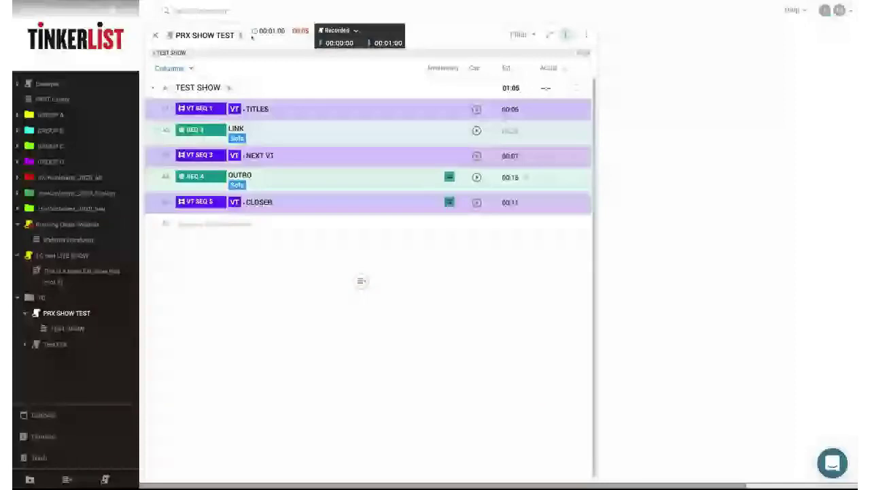
Set the script type of PRX SHOW TEST to Recorded show.
{"action": "left_click", "coordinate": [253, 34]}
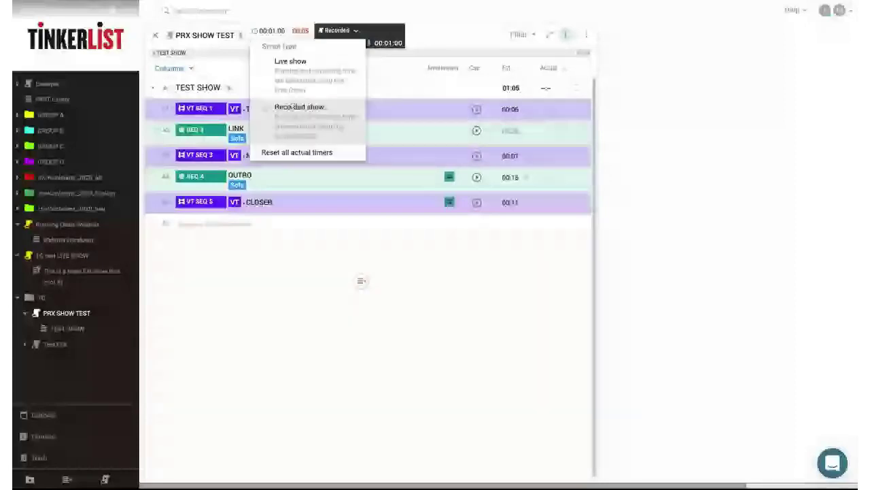
{"action": "left_click", "coordinate": [293, 107]}
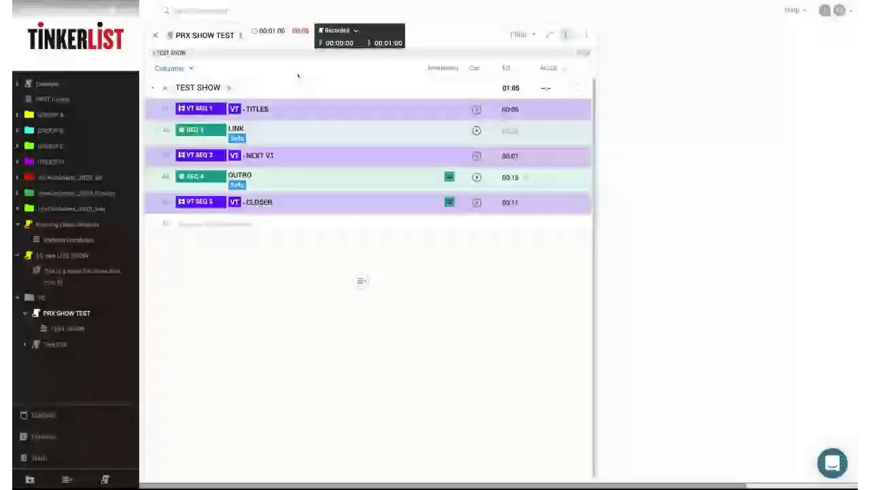
{"action": "mouse_move", "coordinate": [272, 32]}
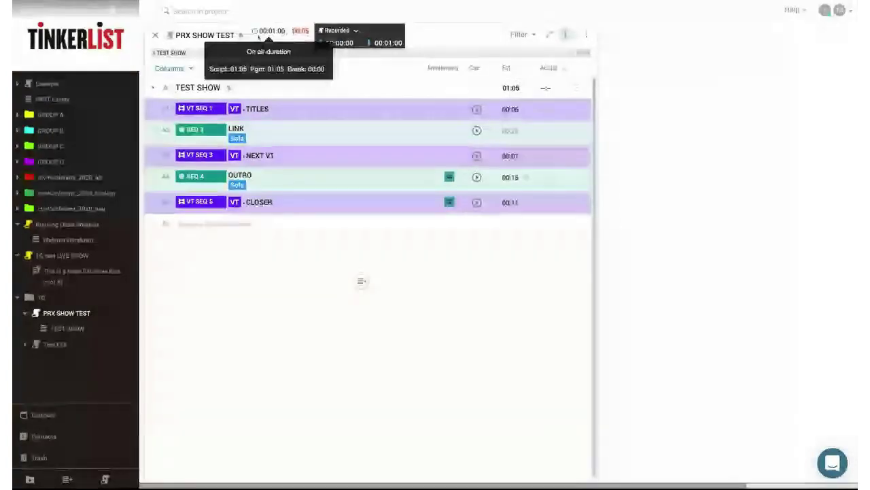
Examine the host script text in the LINK card's details and close the card.
{"action": "mouse_move", "coordinate": [362, 102]}
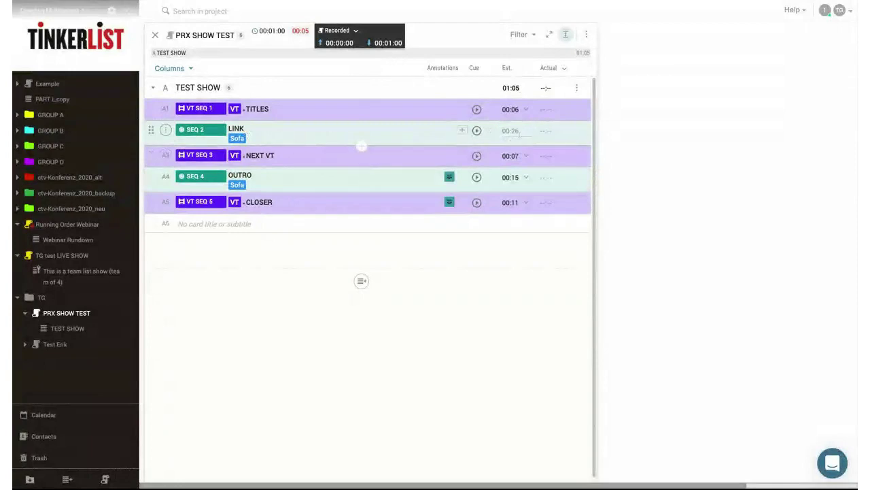
{"action": "left_click", "coordinate": [419, 136]}
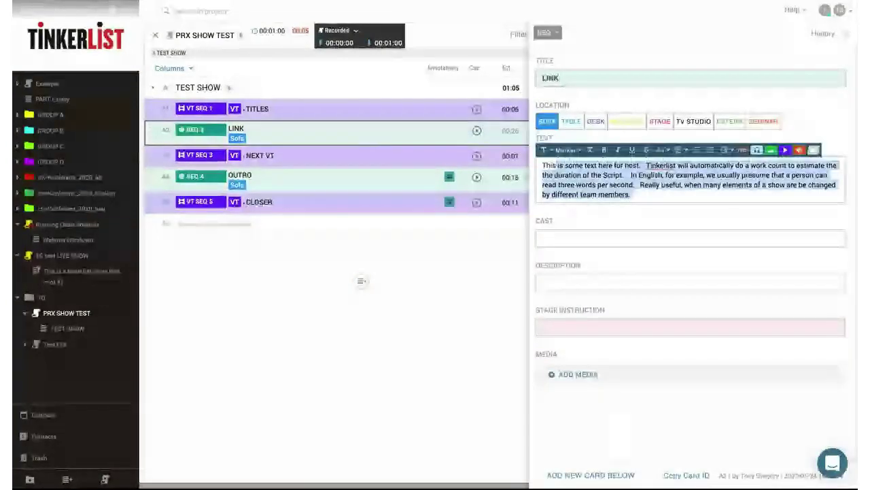
{"action": "left_click", "coordinate": [846, 33]}
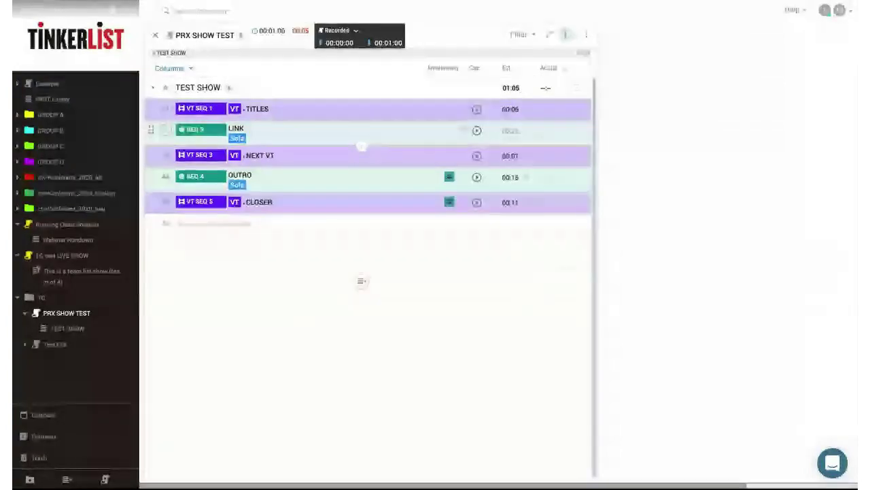
Set the estimated duration of the LINK card to 00:30.
{"action": "left_click", "coordinate": [523, 135]}
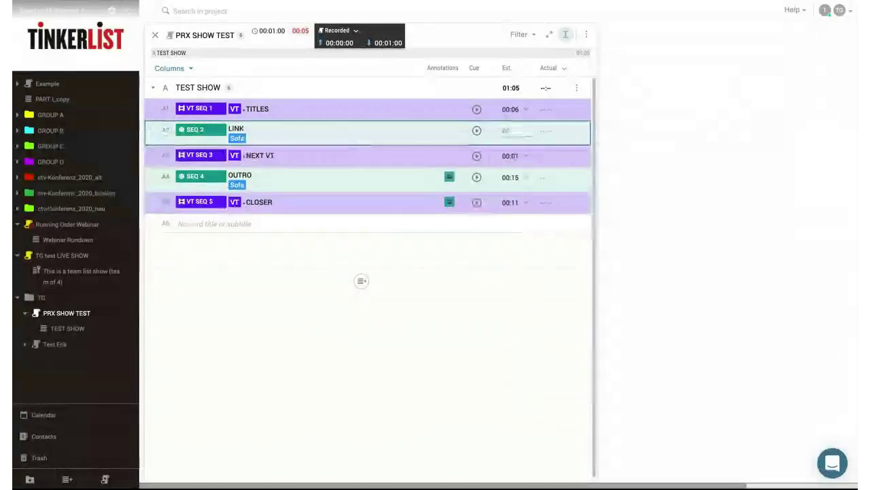
{"action": "type", "text": "30"}
{"action": "key", "text": "Return"}
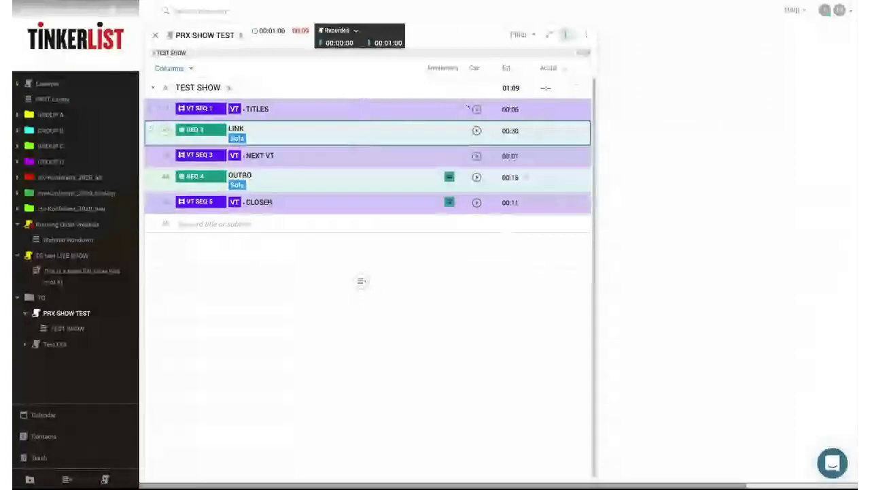
Show the Front time timing column in the running order and hide it again.
{"action": "left_click", "coordinate": [191, 68]}
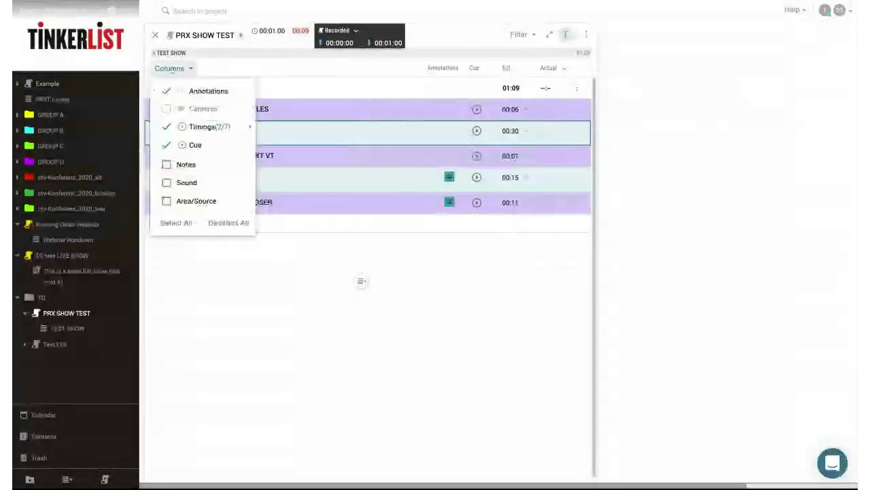
{"action": "left_click", "coordinate": [193, 66]}
{"action": "left_click", "coordinate": [193, 66]}
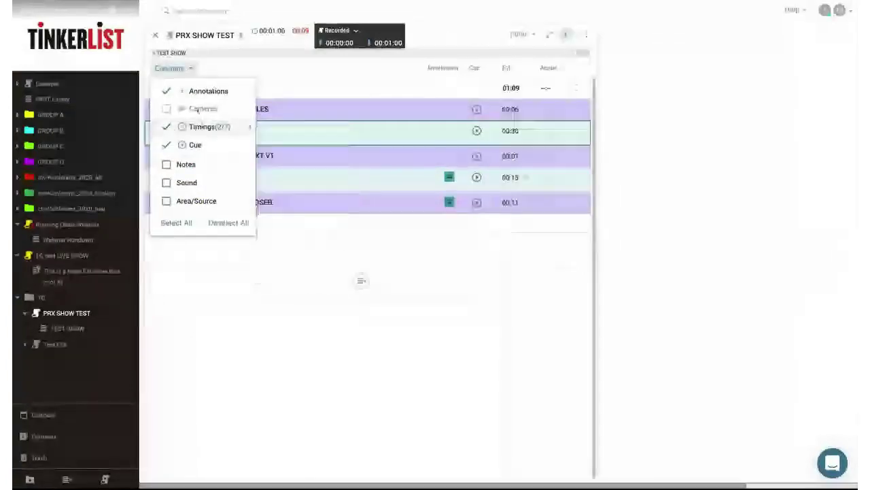
{"action": "mouse_move", "coordinate": [235, 129]}
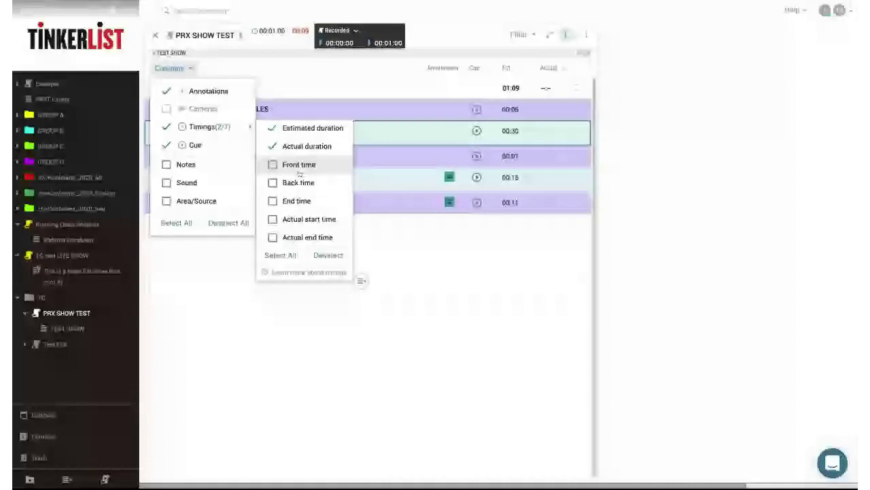
{"action": "left_click", "coordinate": [303, 165]}
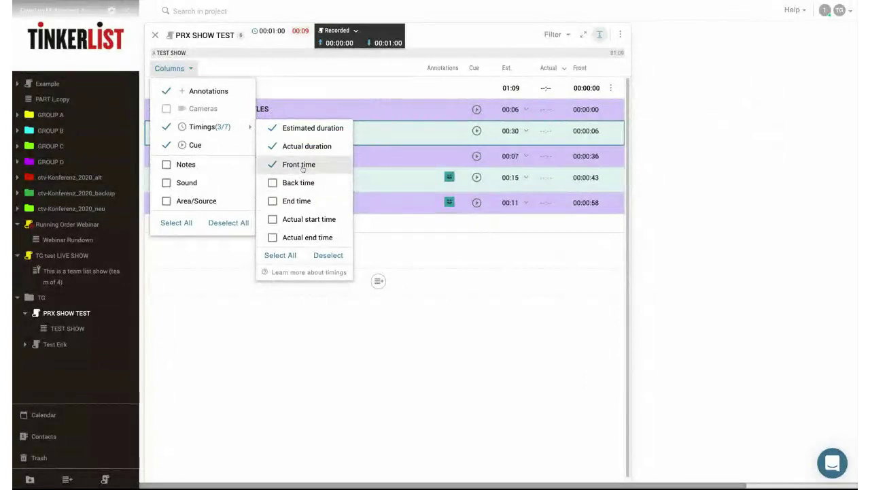
{"action": "left_click", "coordinate": [301, 166]}
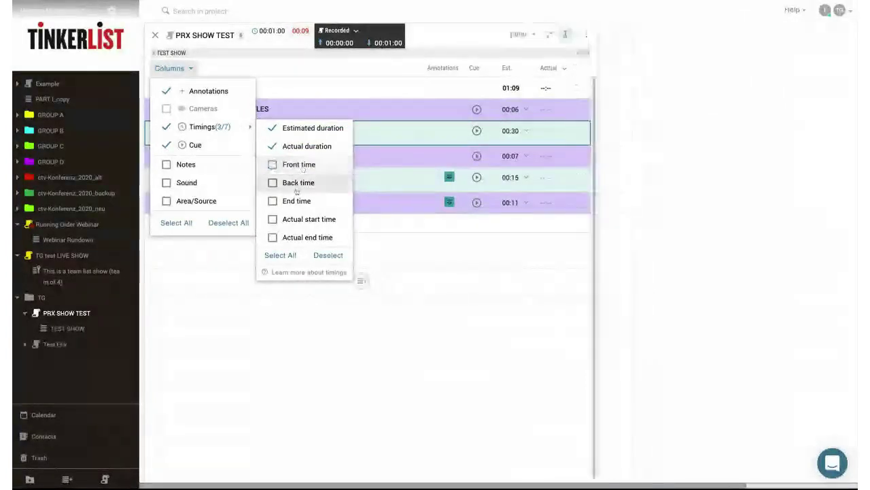
Show the End time timing column in the running order.
{"action": "left_click", "coordinate": [296, 201]}
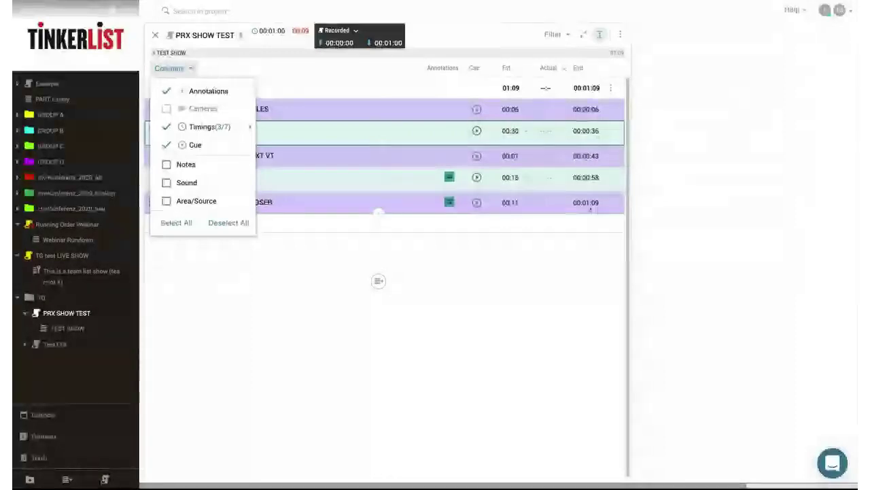
{"action": "mouse_move", "coordinate": [265, 131]}
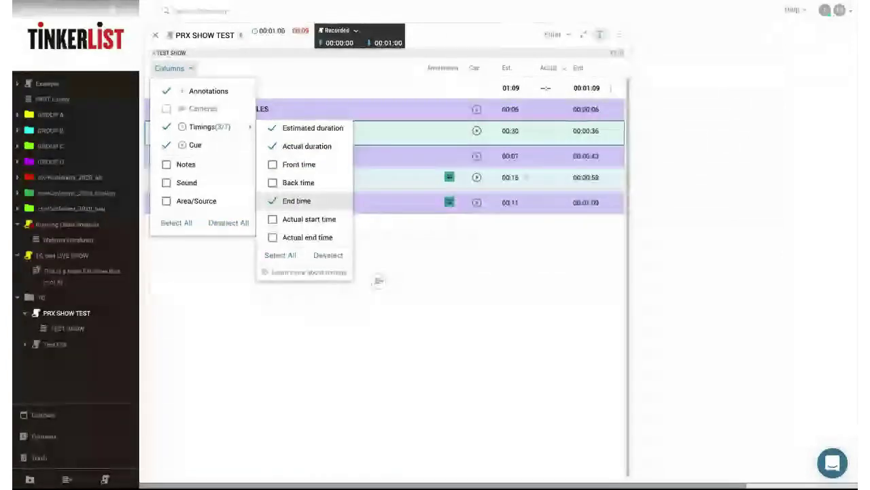
{"action": "left_click", "coordinate": [296, 201]}
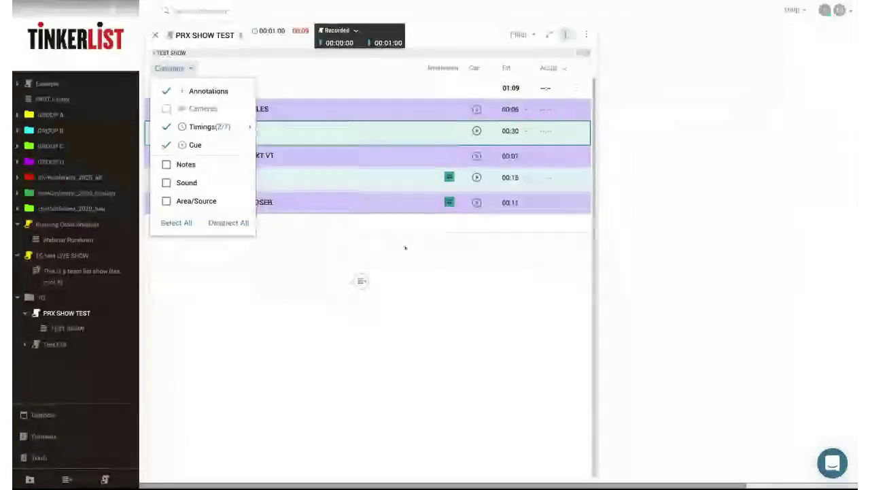
{"action": "mouse_move", "coordinate": [225, 127]}
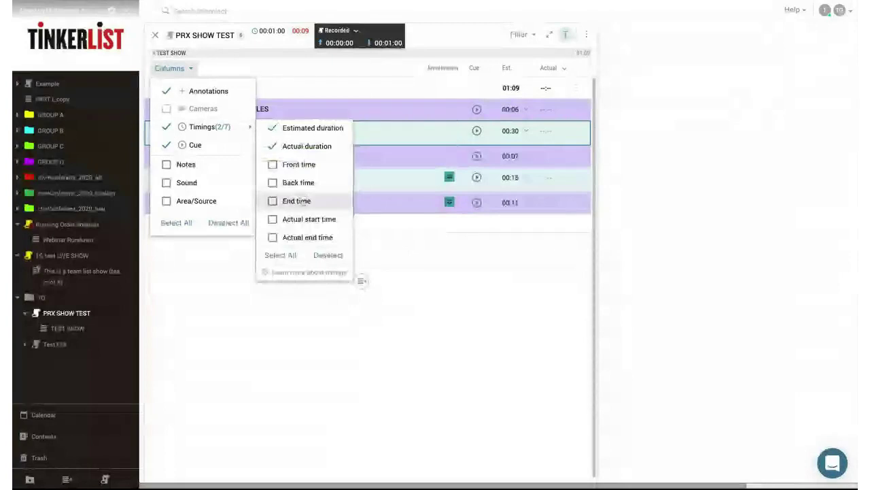
{"action": "left_click", "coordinate": [303, 200]}
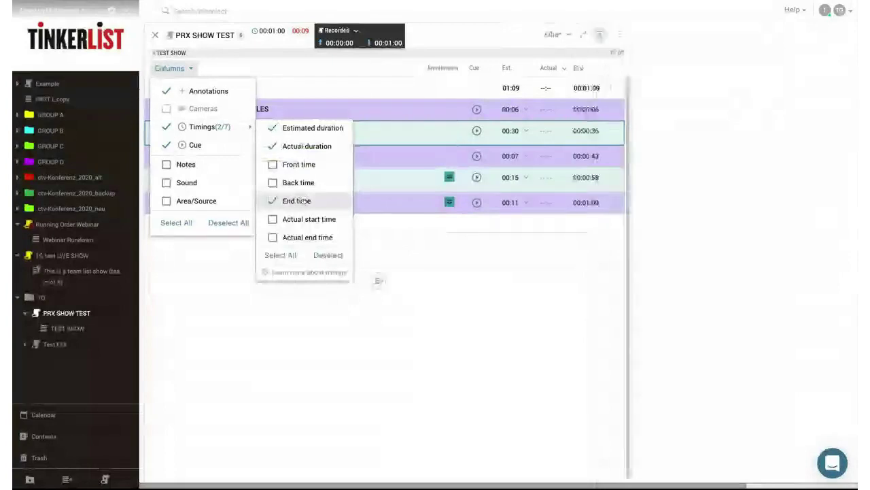
{"action": "left_click", "coordinate": [567, 236]}
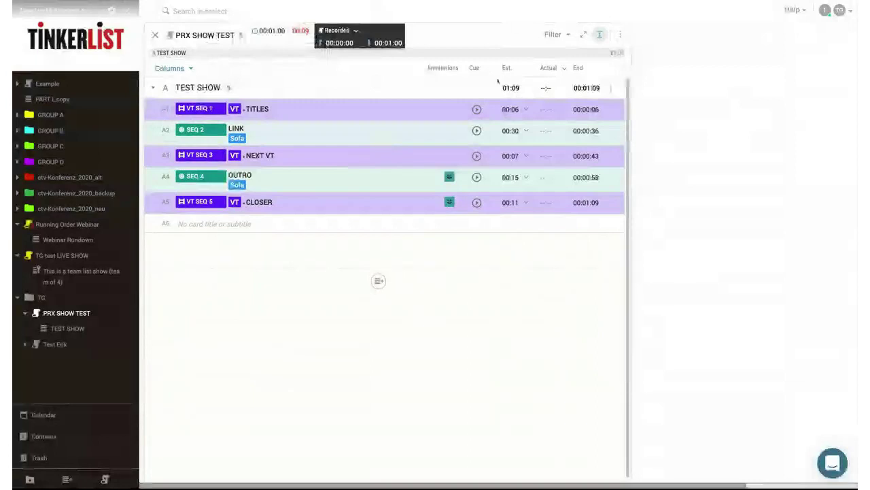
Set the on air duration of PRX SHOW TEST to 00:01:09.
{"action": "left_click", "coordinate": [269, 32]}
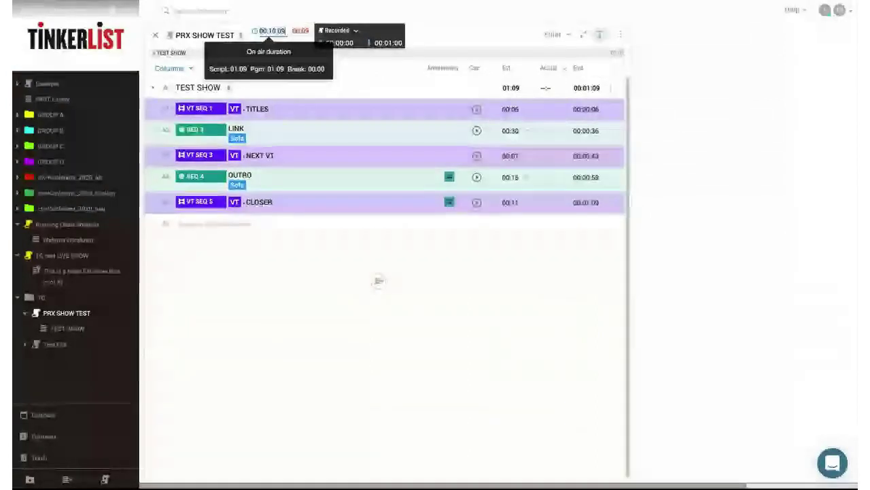
{"action": "key", "text": "BackSpace"}
{"action": "type", "text": "9"}
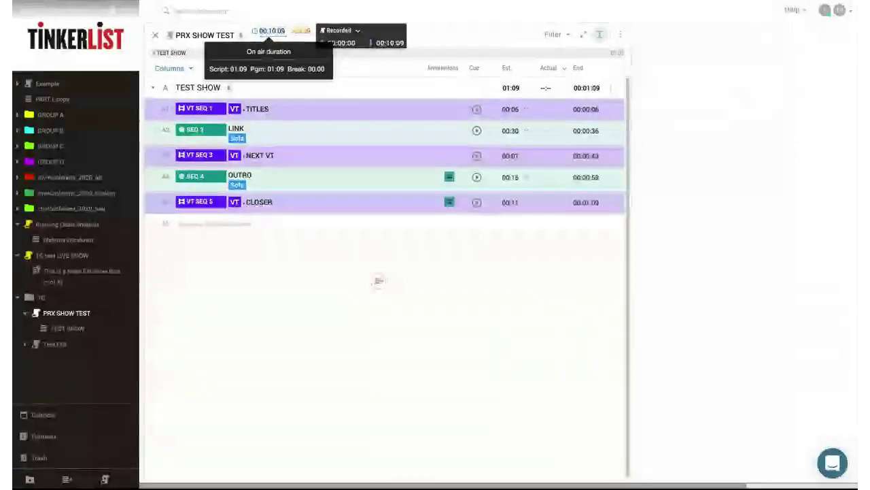
{"action": "key", "text": "ctrl+a"}
{"action": "type", "text": "00:01:09"}
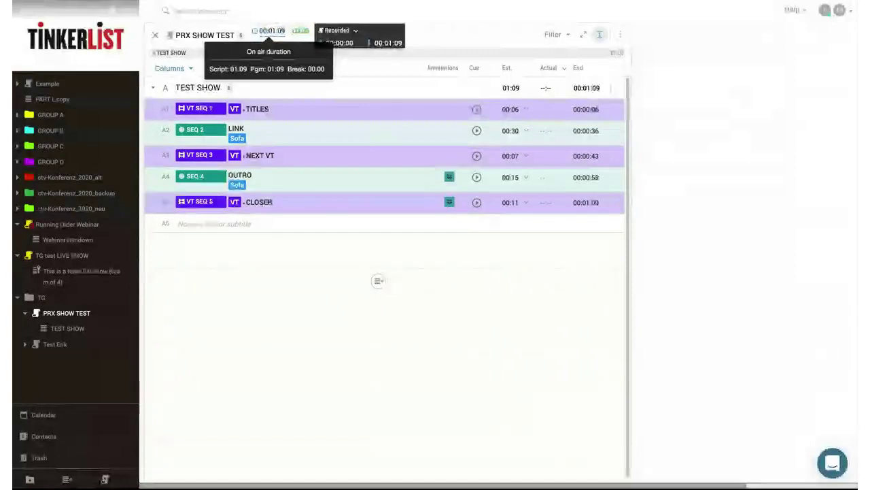
{"action": "key", "text": "Return"}
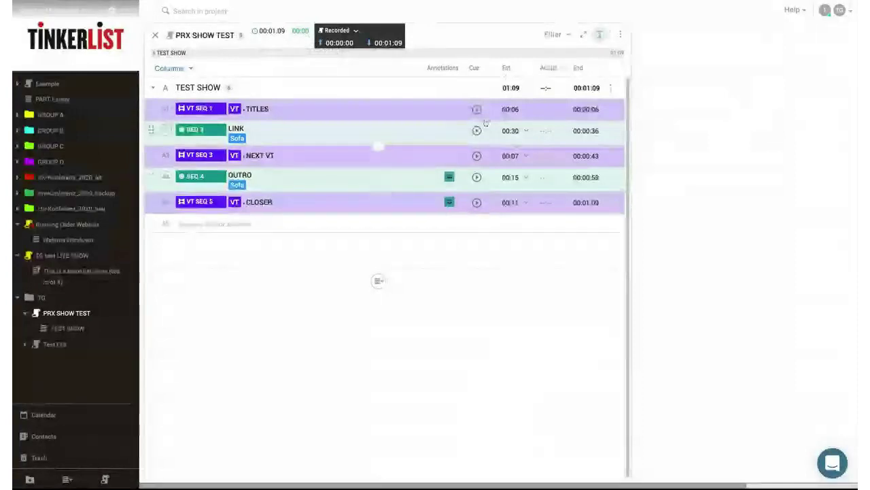
Set the estimated duration of the OUTRO card to 00:20.
{"action": "left_click", "coordinate": [510, 177]}
{"action": "type", "text": "20"}
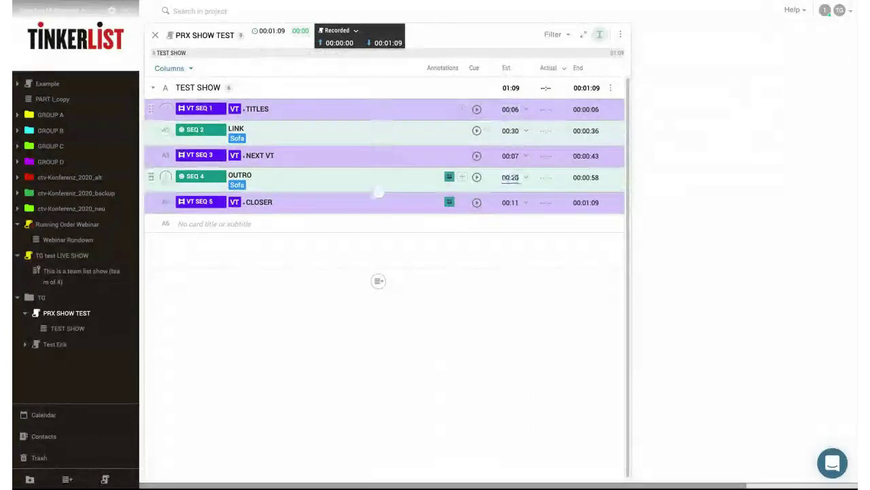
{"action": "key", "text": "Return"}
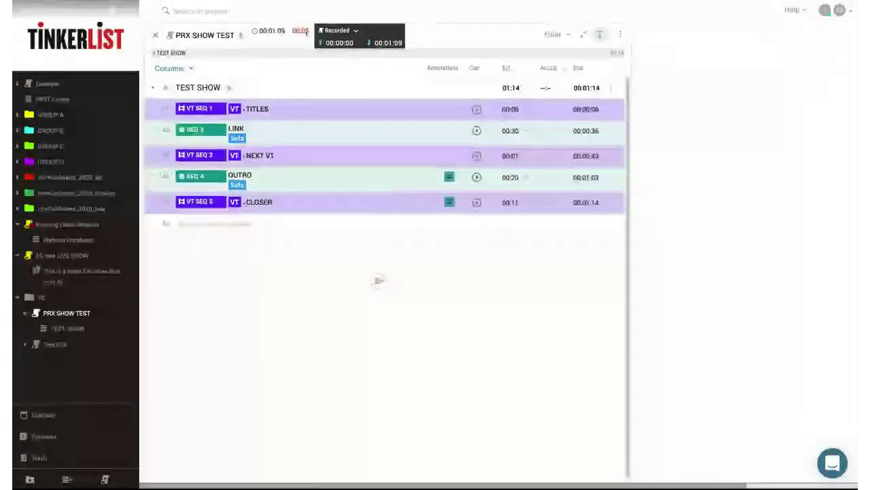
Shorten the OUTRO card's estimated duration to 00:10.
{"action": "left_click", "coordinate": [510, 201]}
{"action": "left_click", "coordinate": [510, 177]}
{"action": "type", "text": "10"}
{"action": "key", "text": "Return"}
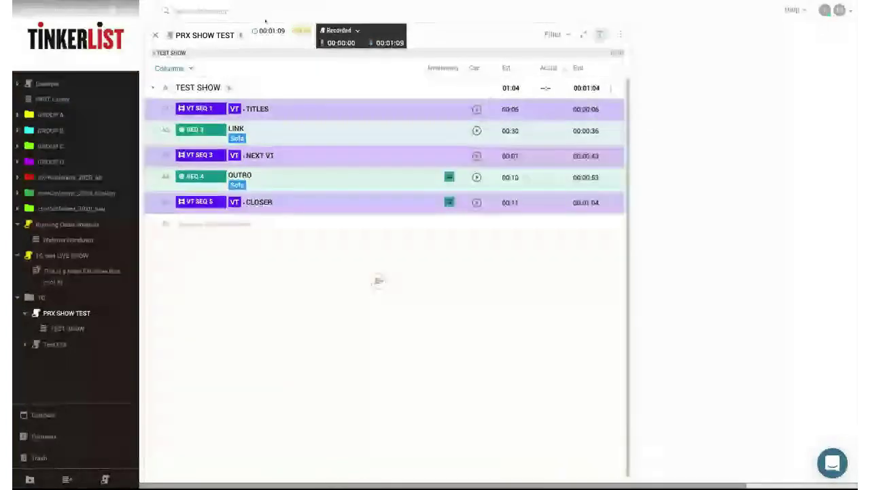
Set the OUTRO card's estimated duration to 00:15.
{"action": "mouse_move", "coordinate": [268, 46]}
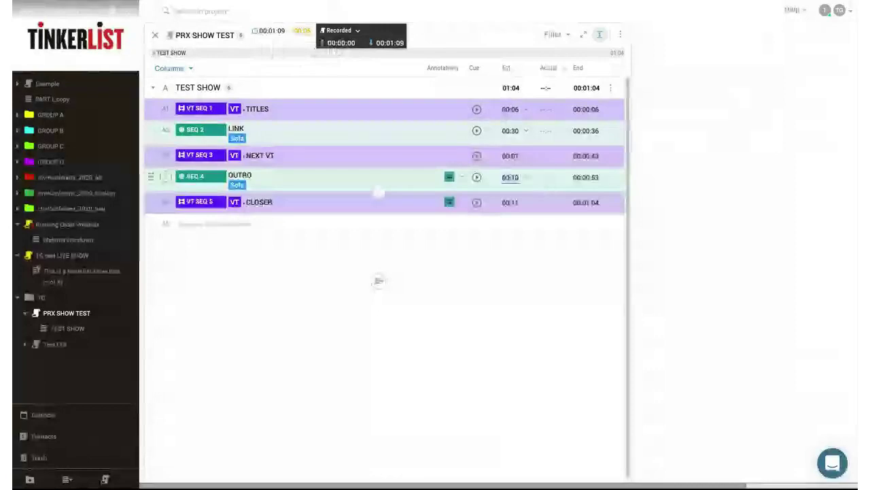
{"action": "type", "text": "15"}
{"action": "key", "text": "Return"}
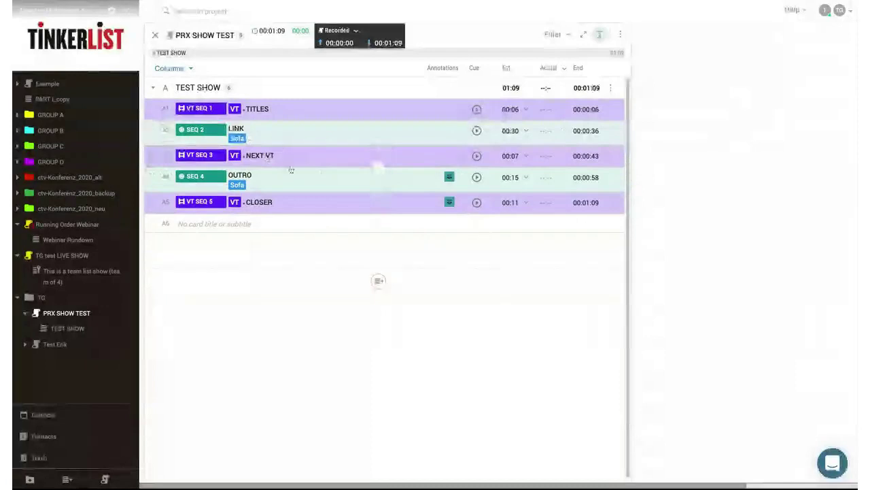
Filter the running order to VT SEQ cards and set the NEXT VT card's estimated duration to 00:08.
{"action": "left_click", "coordinate": [551, 35]}
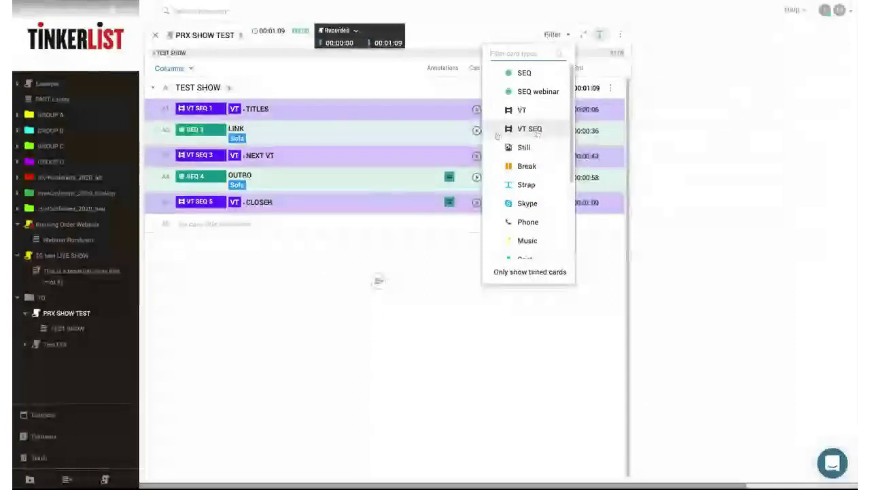
{"action": "left_click", "coordinate": [538, 131]}
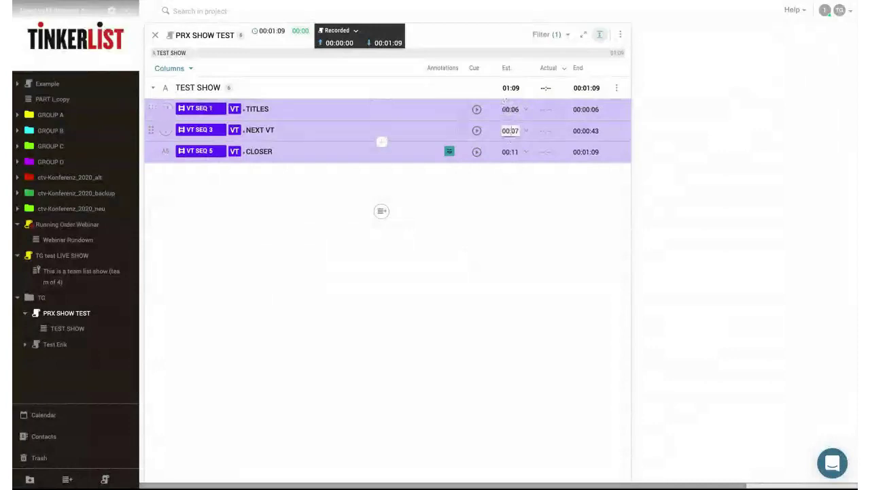
{"action": "key", "text": "Up"}
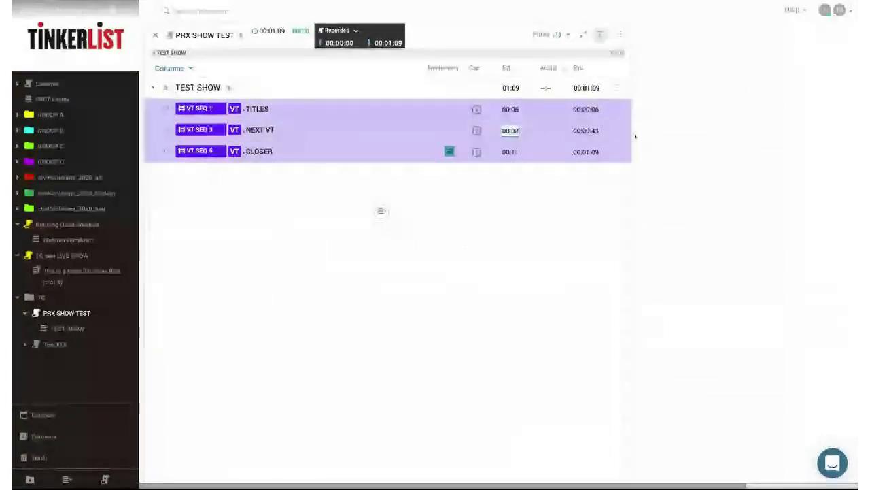
{"action": "key", "text": "Return"}
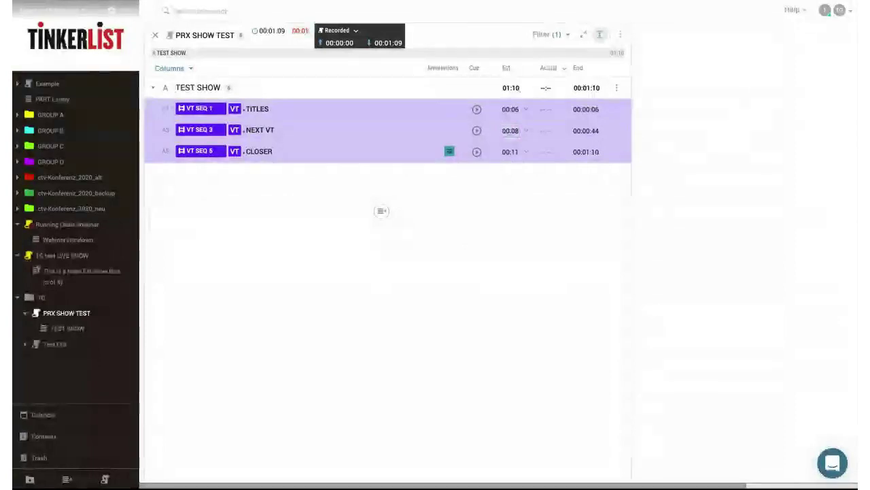
Set the CLOSER card's estimated duration to 00:10.
{"action": "key", "text": "Down"}
{"action": "type", "text": "310"}
{"action": "key", "text": "Return"}
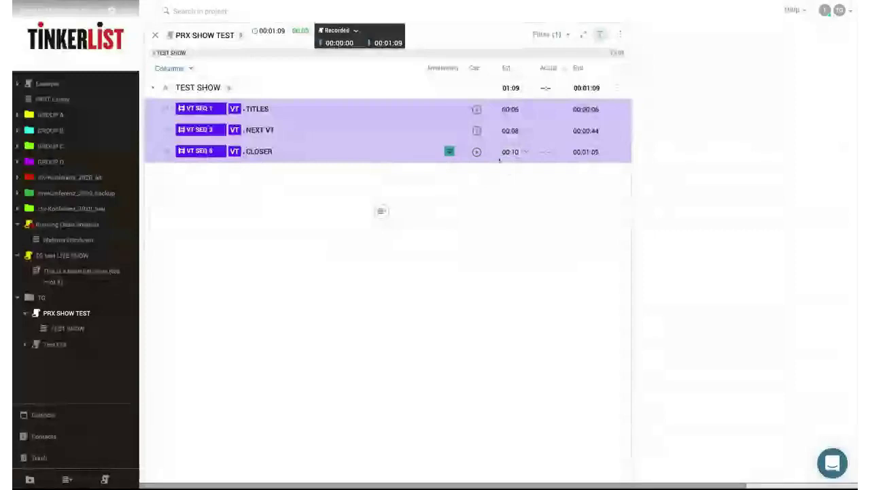
Remove the VT SEQ card filter from the running order.
{"action": "left_click", "coordinate": [548, 35]}
{"action": "left_click", "coordinate": [544, 129]}
{"action": "left_click", "coordinate": [451, 123]}
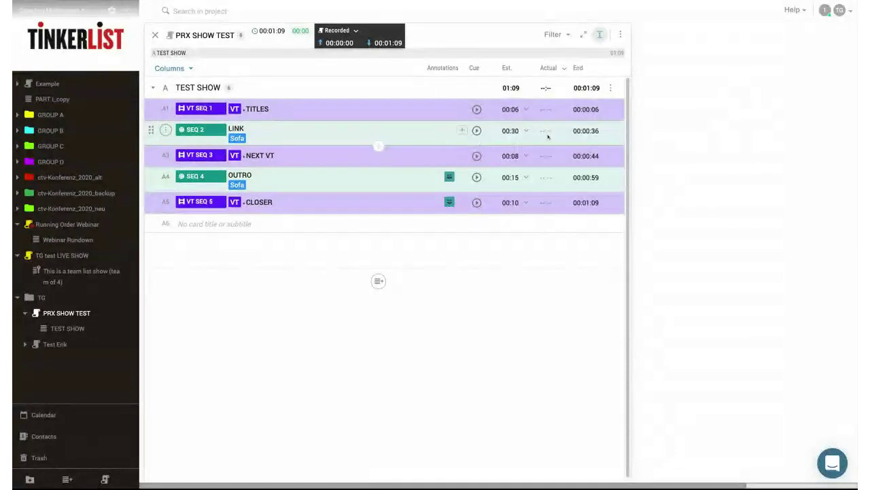
Cue the LINK card and stop it at 00:17, and record an actual duration of 00:15 for the OUTRO card.
{"action": "left_click", "coordinate": [476, 131]}
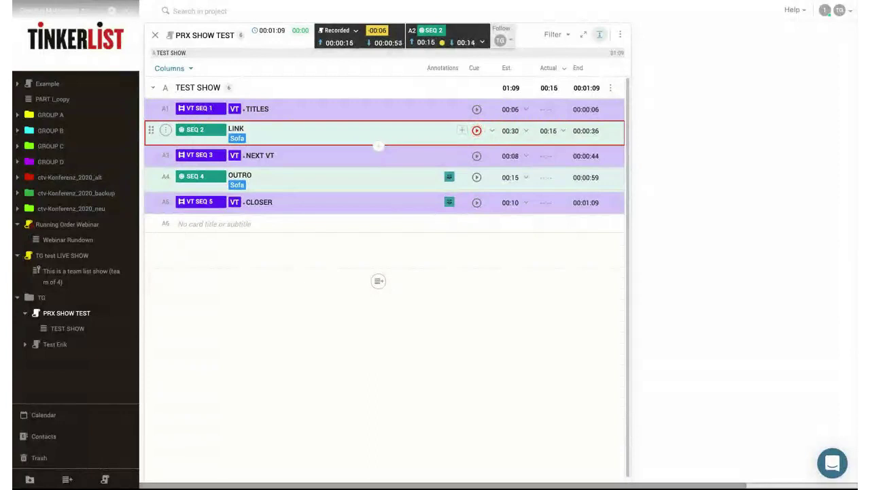
{"action": "left_click", "coordinate": [477, 131]}
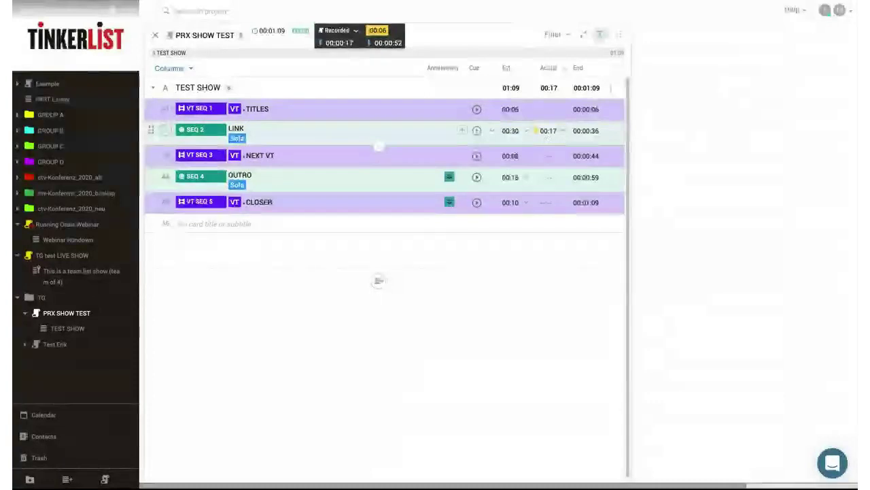
{"action": "left_click", "coordinate": [477, 177]}
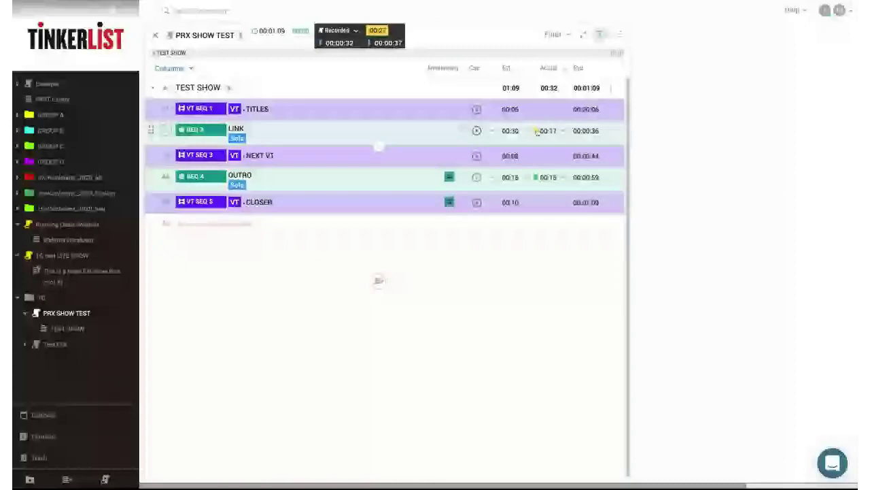
Set the LINK card's estimated duration to 00:17, matching its recorded actual duration.
{"action": "mouse_move", "coordinate": [537, 132]}
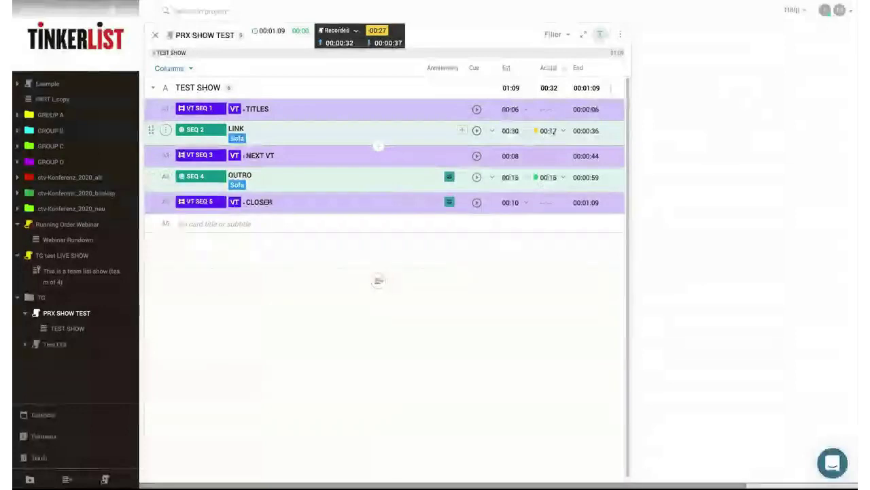
{"action": "left_click", "coordinate": [510, 130]}
{"action": "type", "text": "00:17"}
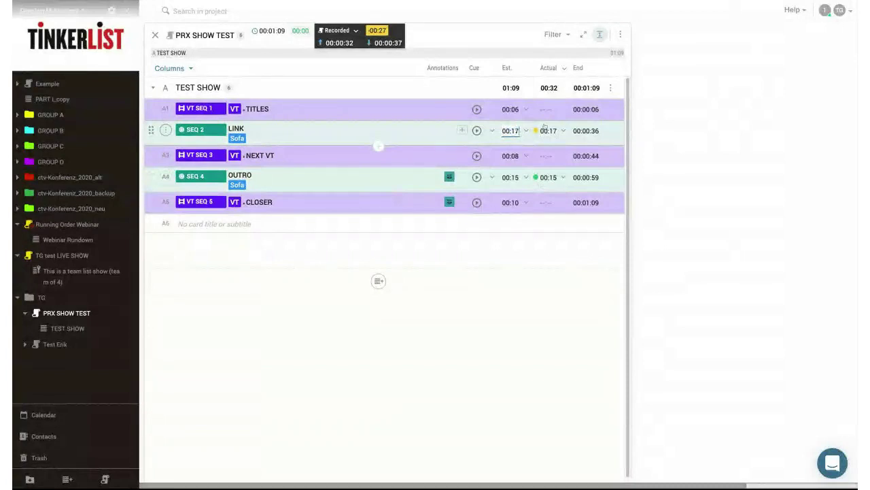
{"action": "key", "text": "Return"}
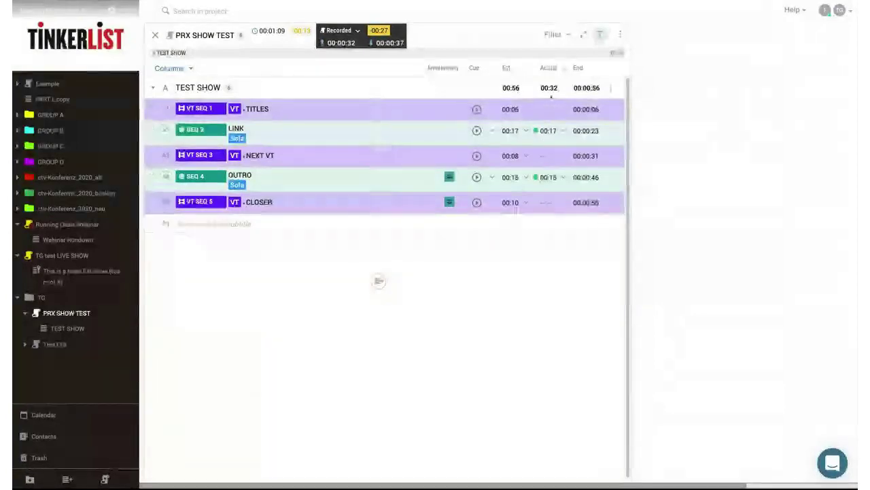
Reset all actual timers of the PRX SHOW TEST running order.
{"action": "left_click", "coordinate": [563, 68]}
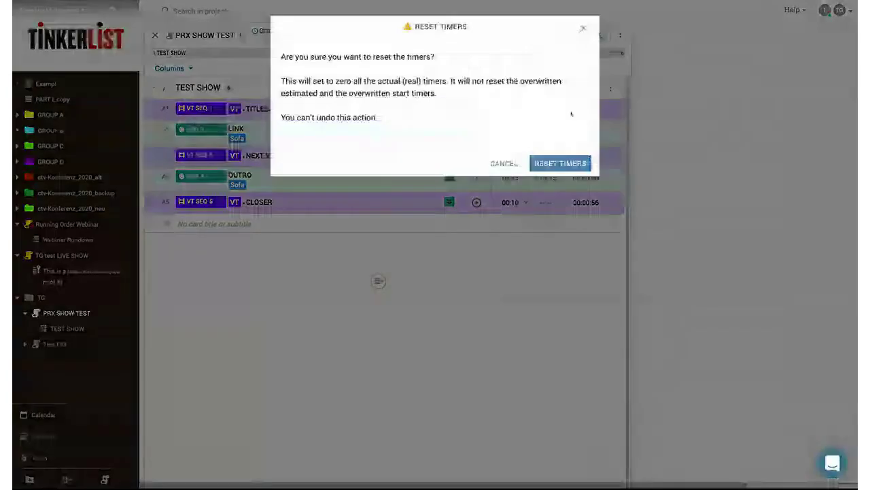
{"action": "left_click", "coordinate": [560, 163]}
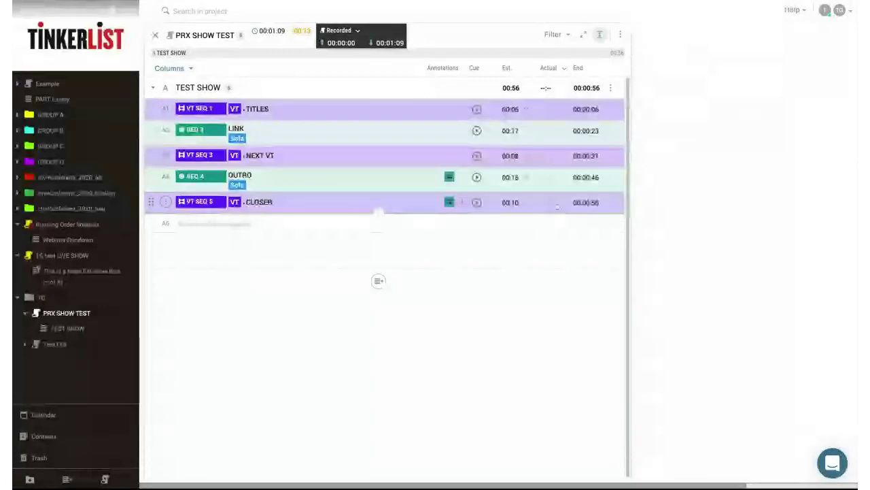
Cue the cards from TITLES to CLOSER in order to record their actual durations, stopping CLOSER at 00:10.
{"action": "left_click", "coordinate": [476, 109]}
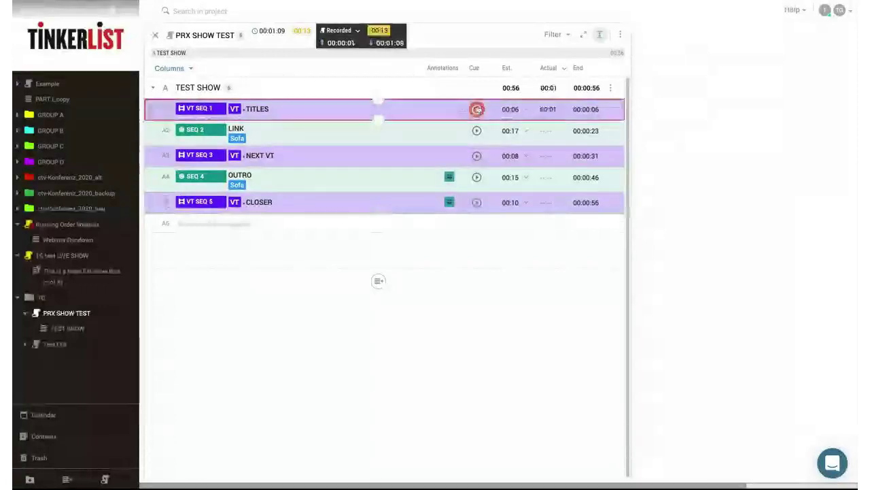
{"action": "left_click", "coordinate": [477, 130]}
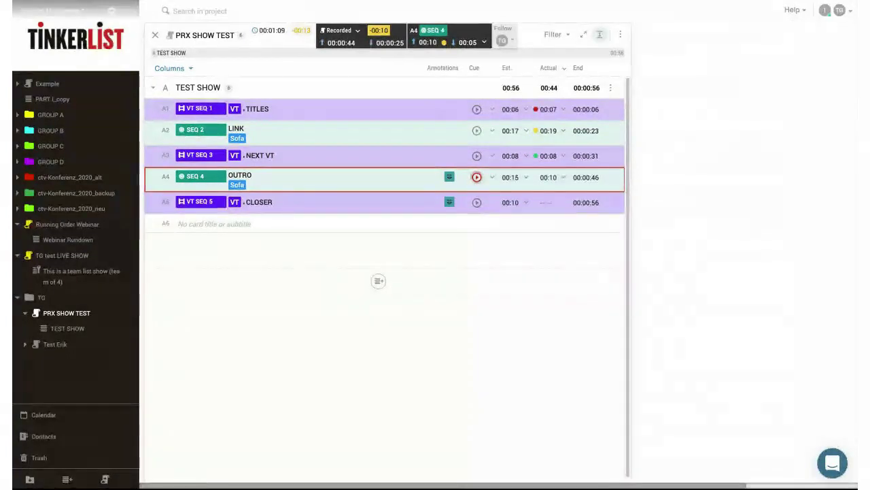
{"action": "left_click", "coordinate": [476, 202]}
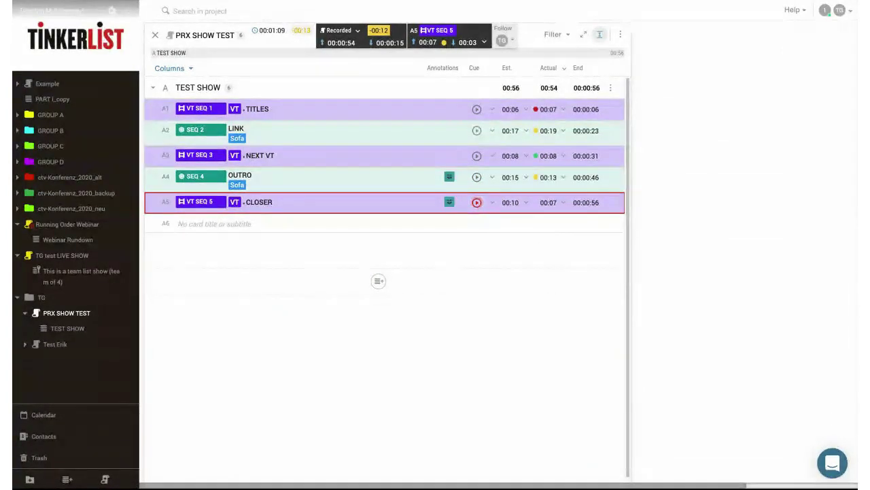
{"action": "left_click", "coordinate": [477, 202]}
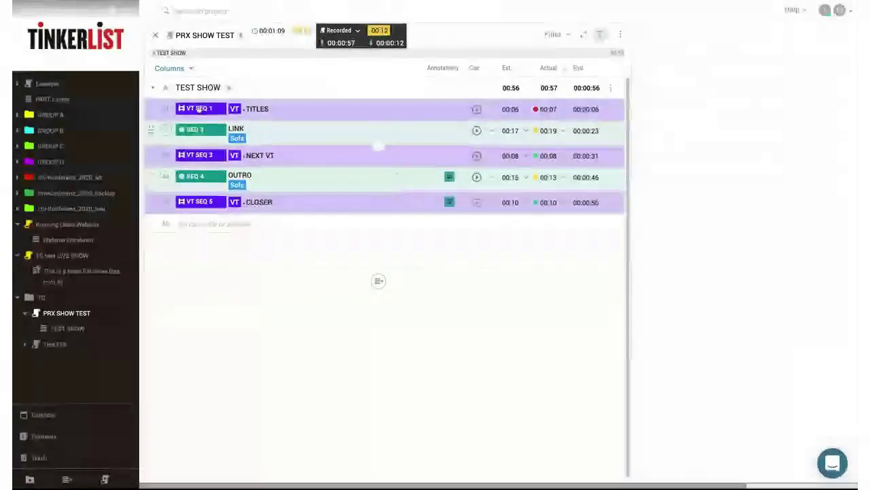
Add the Actual start time column to the running order and close PRX SHOW TEST.
{"action": "left_click", "coordinate": [169, 68]}
{"action": "mouse_move", "coordinate": [201, 129]}
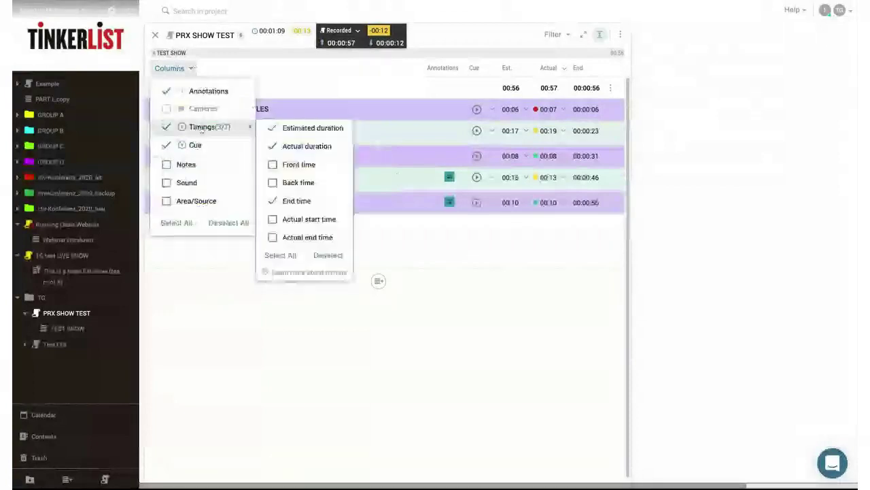
{"action": "left_click", "coordinate": [300, 225]}
{"action": "left_click", "coordinate": [686, 259]}
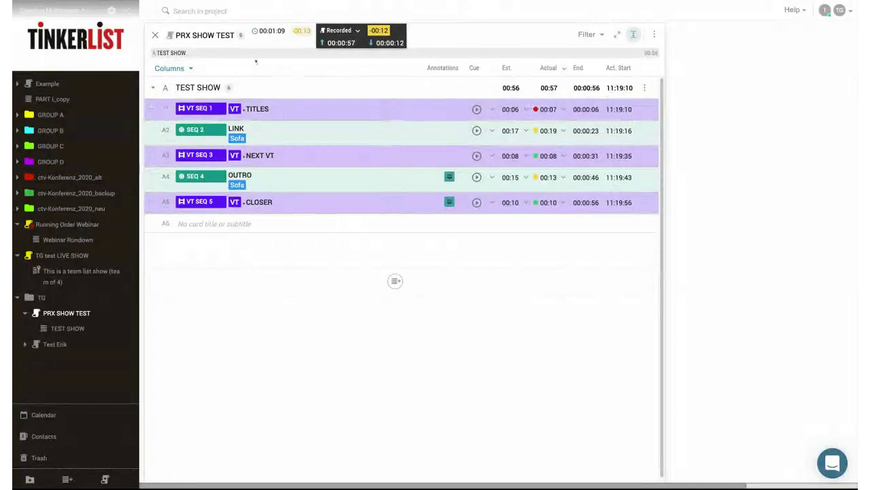
{"action": "left_click", "coordinate": [156, 35]}
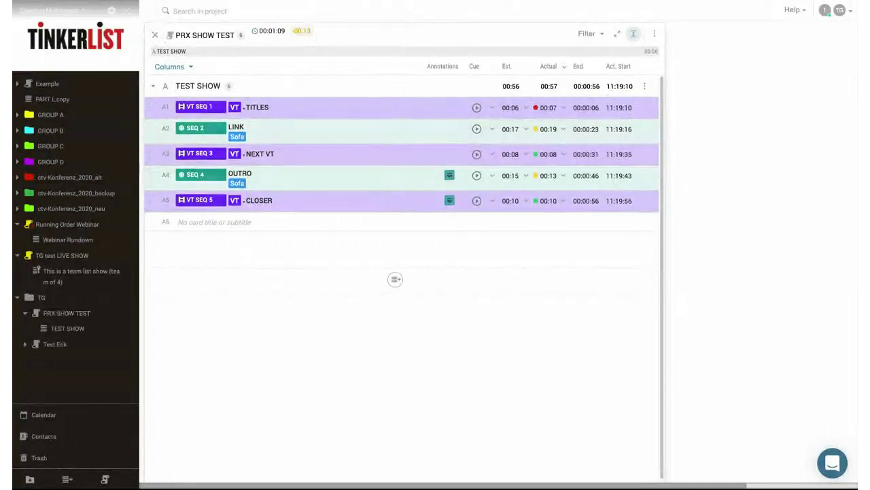
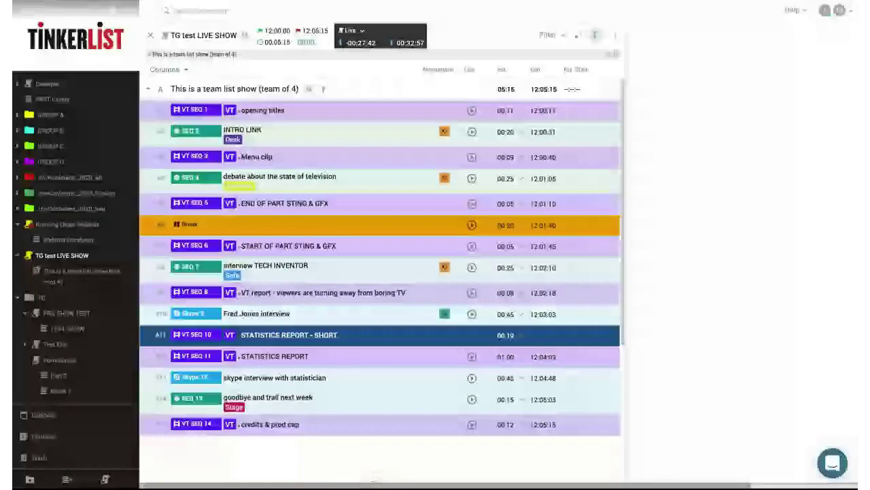
Hide the end time and actual start time columns in TG test LIVE SHOW, keeping only the estimated duration.
{"action": "left_click", "coordinate": [164, 69]}
{"action": "left_click", "coordinate": [515, 128]}
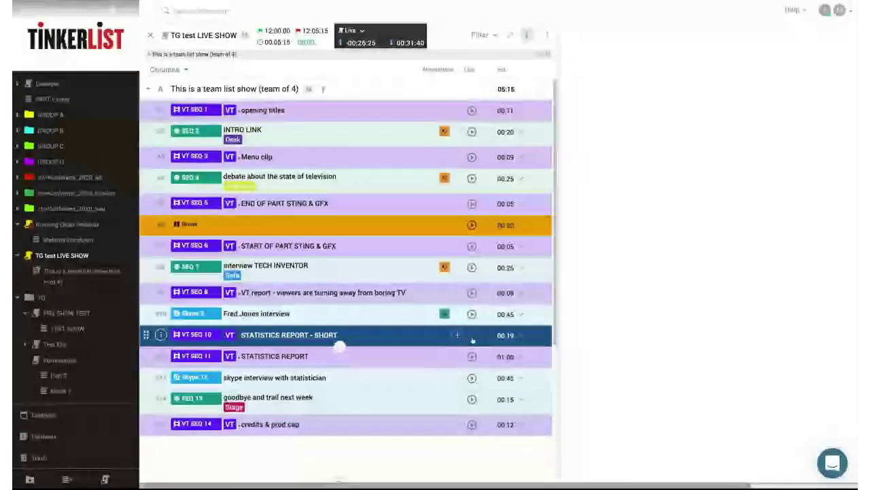
Unfloat the STATISTICS REPORT - SHORT card and float the STATISTICS REPORT card instead.
{"action": "left_click", "coordinate": [505, 335]}
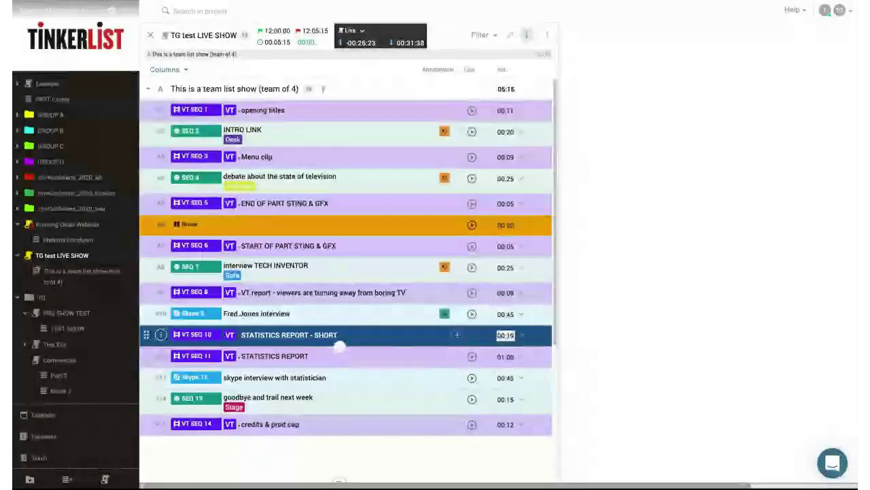
{"action": "key", "text": "Return"}
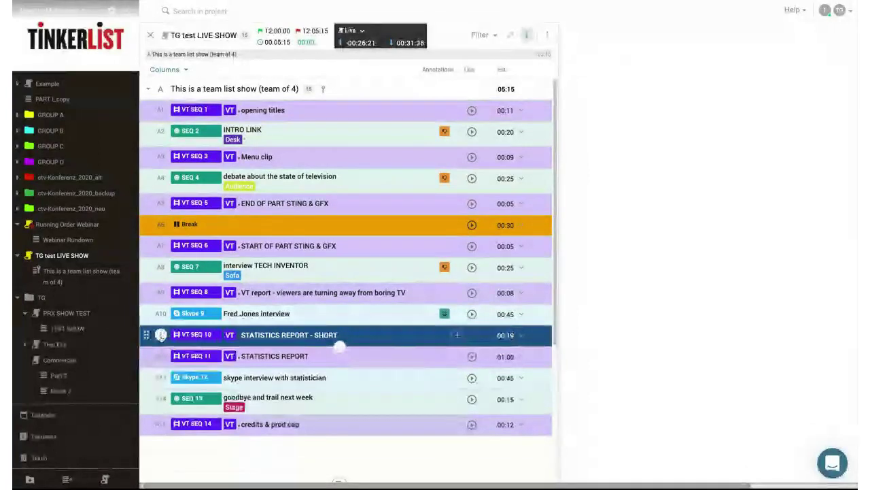
{"action": "left_click", "coordinate": [162, 334]}
{"action": "left_click", "coordinate": [228, 462]}
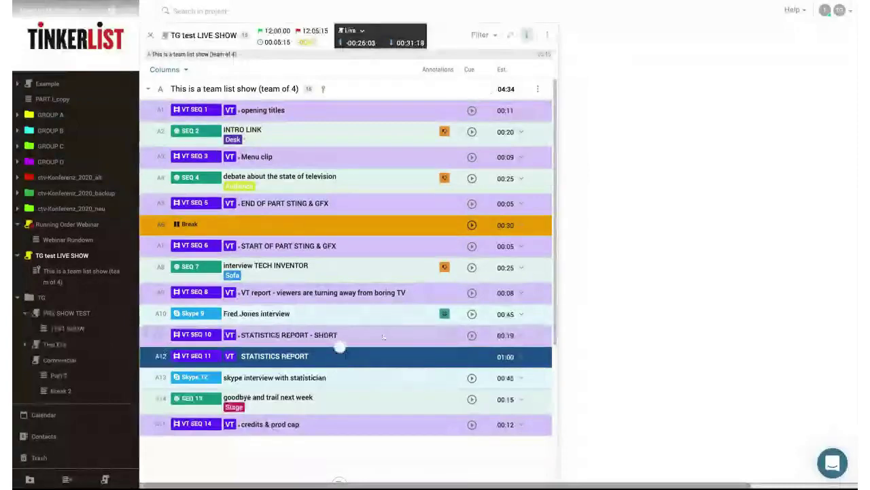
Float the STATISTICS REPORT - SHORT card again and bring the STATISTICS REPORT card back into the show's timing.
{"action": "left_click", "coordinate": [164, 334]}
{"action": "left_click", "coordinate": [235, 461]}
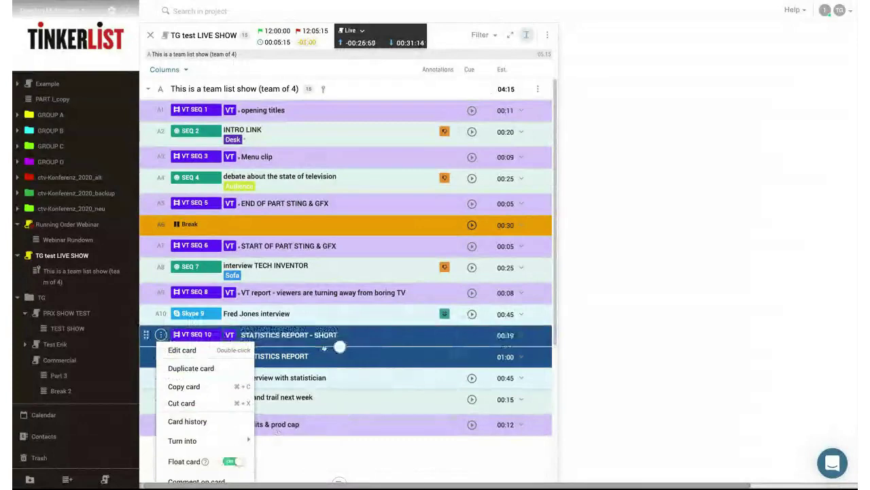
{"action": "left_click", "coordinate": [338, 366]}
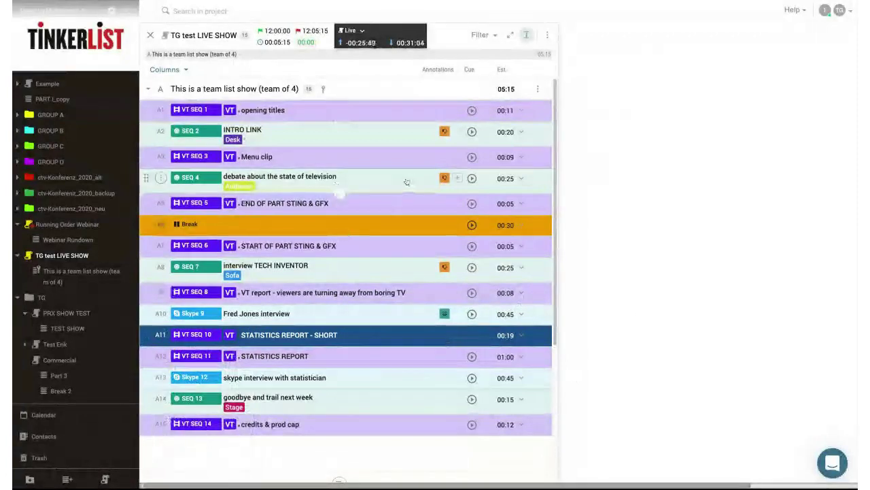
Add the Actual duration and Back time columns to the TG test LIVE SHOW running order.
{"action": "left_click", "coordinate": [182, 69]}
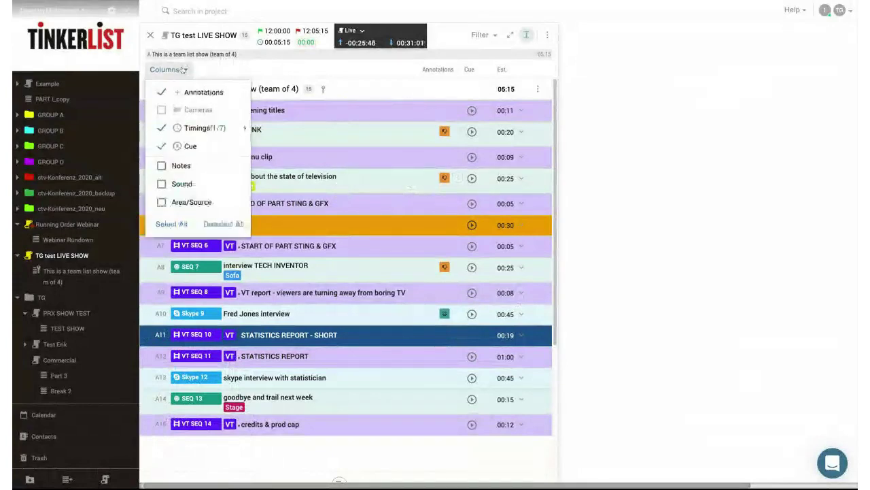
{"action": "mouse_move", "coordinate": [204, 127]}
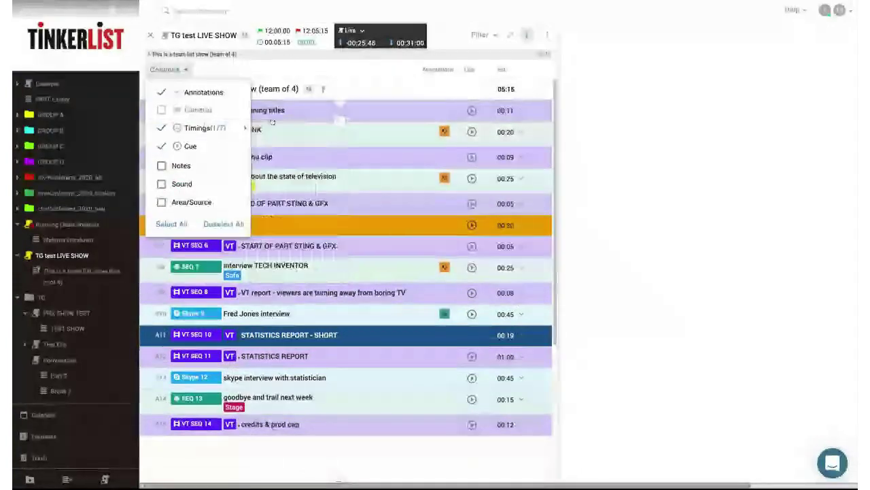
{"action": "mouse_move", "coordinate": [238, 128]}
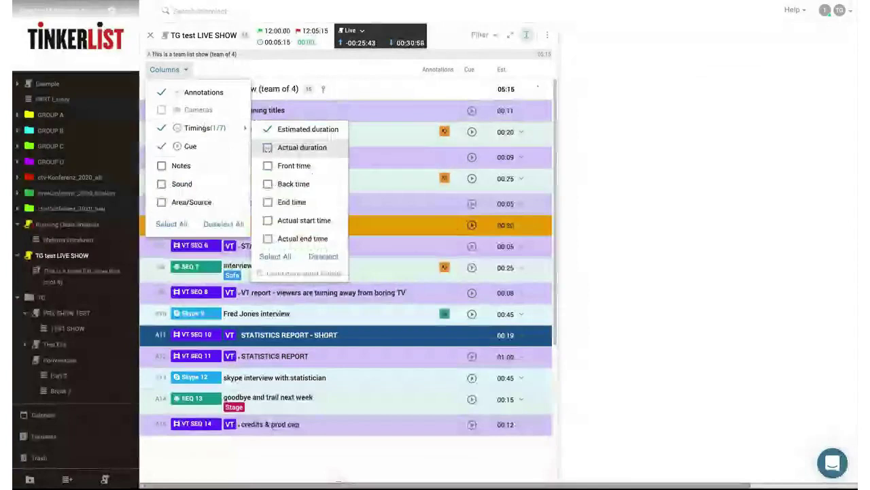
{"action": "left_click", "coordinate": [268, 148]}
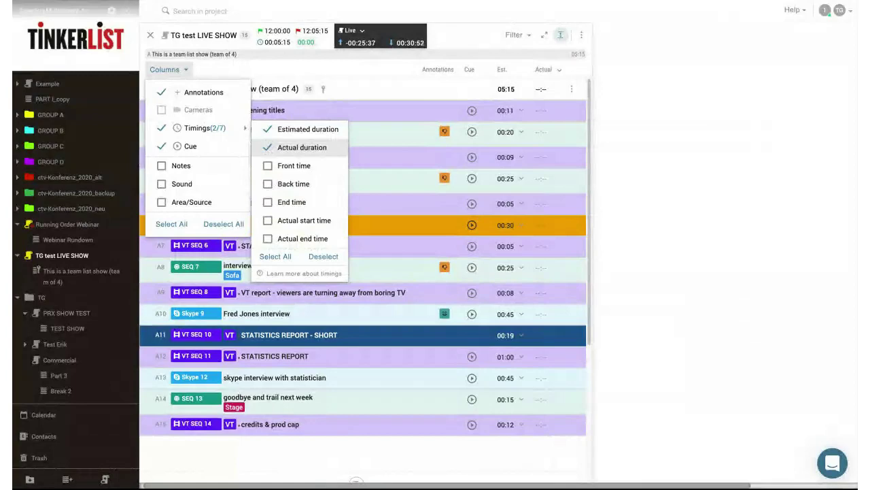
{"action": "left_click", "coordinate": [268, 183]}
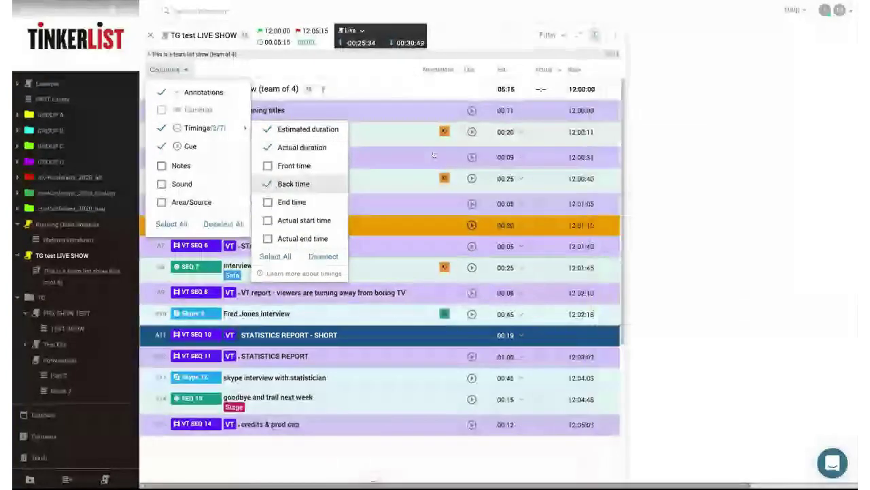
{"action": "left_click", "coordinate": [726, 105]}
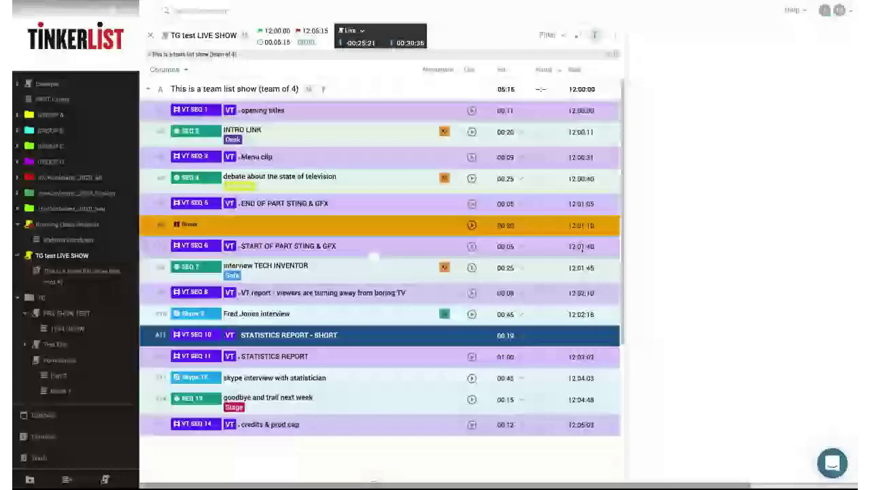
Set the start time of TG test LIVE SHOW to 00:00:00.
{"action": "left_click", "coordinate": [335, 30]}
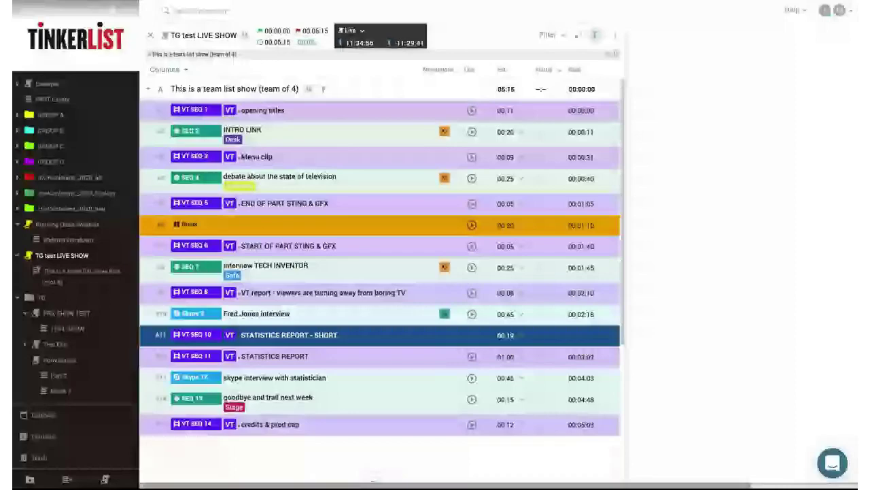
Set the start time of TG test LIVE SHOW to 11:36:00 and its on-air duration to 00:05:15.
{"action": "mouse_move", "coordinate": [276, 42]}
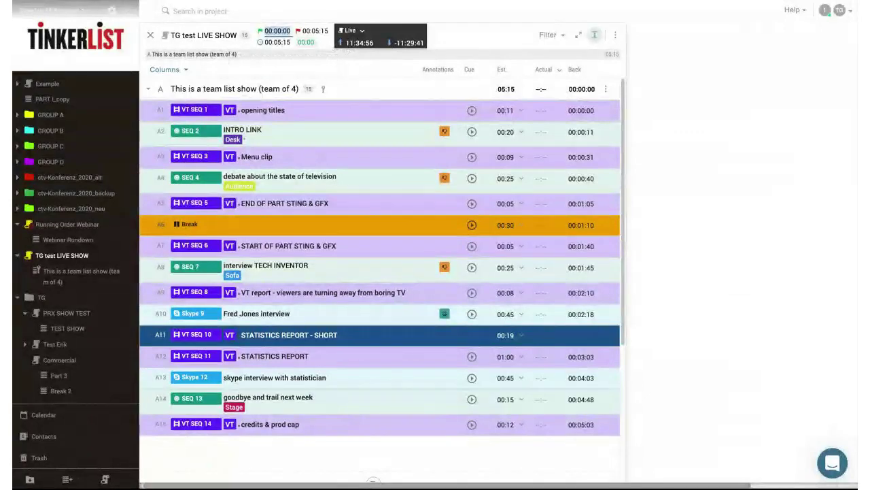
{"action": "type", "text": "1136"}
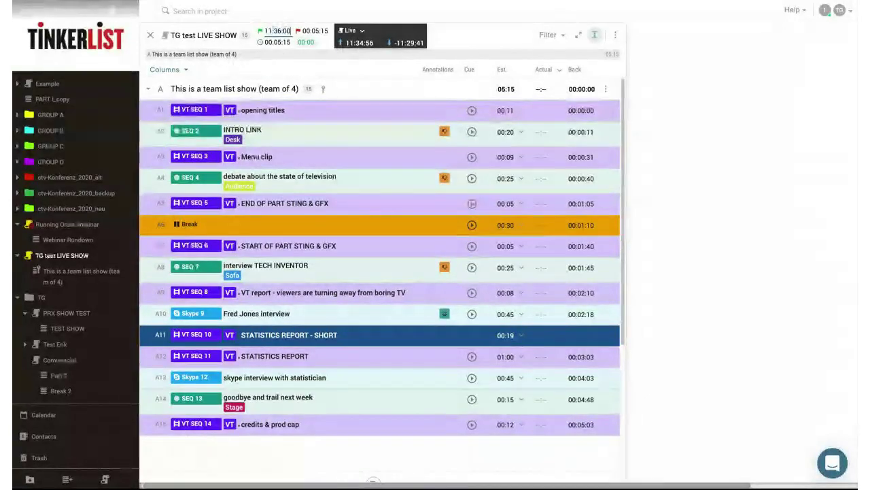
{"action": "key", "text": "Return"}
{"action": "mouse_move", "coordinate": [279, 42]}
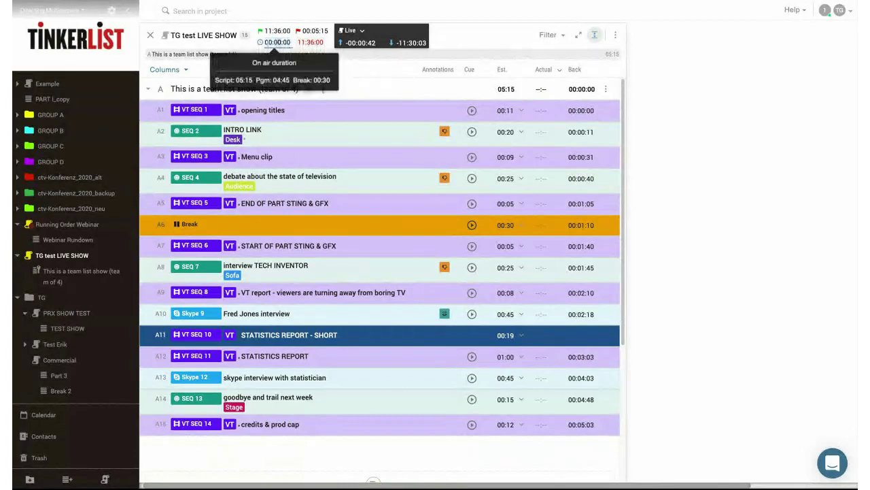
{"action": "left_click", "coordinate": [275, 43]}
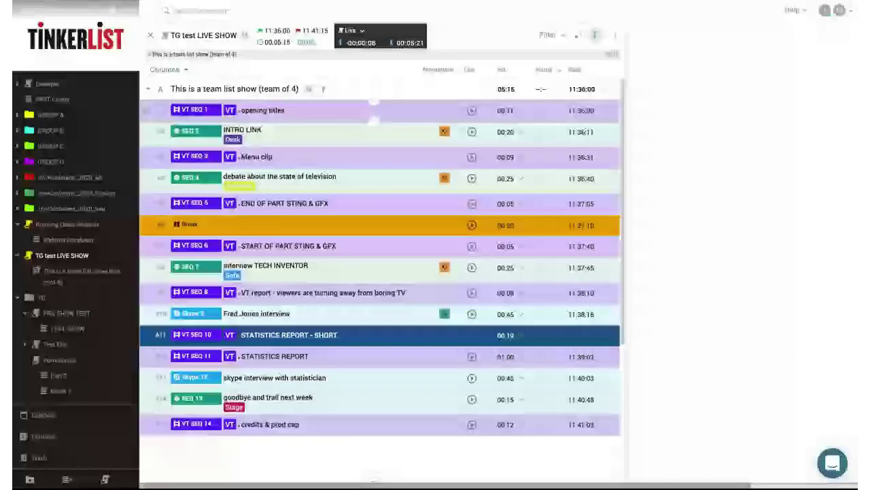
Run the show live by cueing the opening titles, INTRO LINK, Menu clip and debate about the state of television cards in order.
{"action": "left_click", "coordinate": [472, 111]}
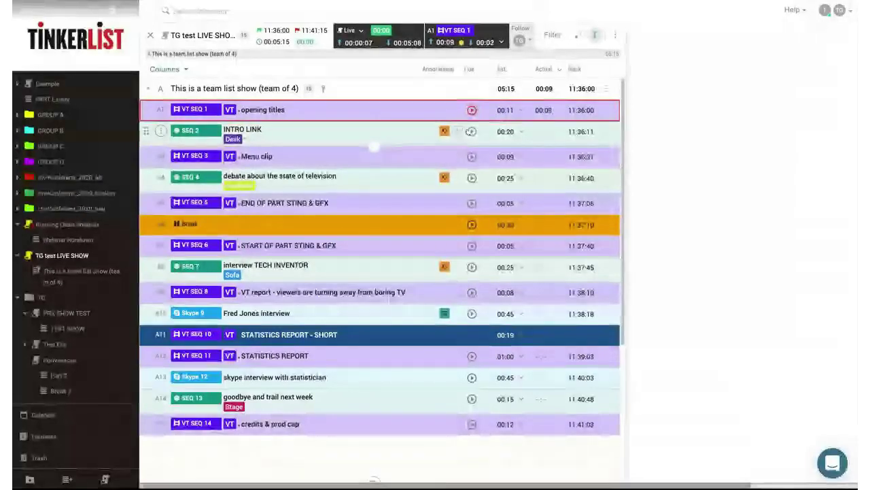
{"action": "left_click", "coordinate": [472, 132]}
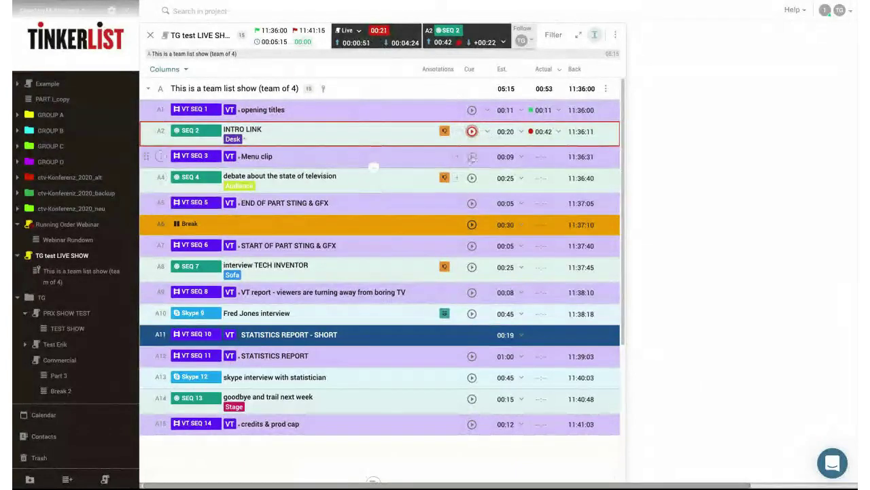
{"action": "left_click", "coordinate": [471, 157]}
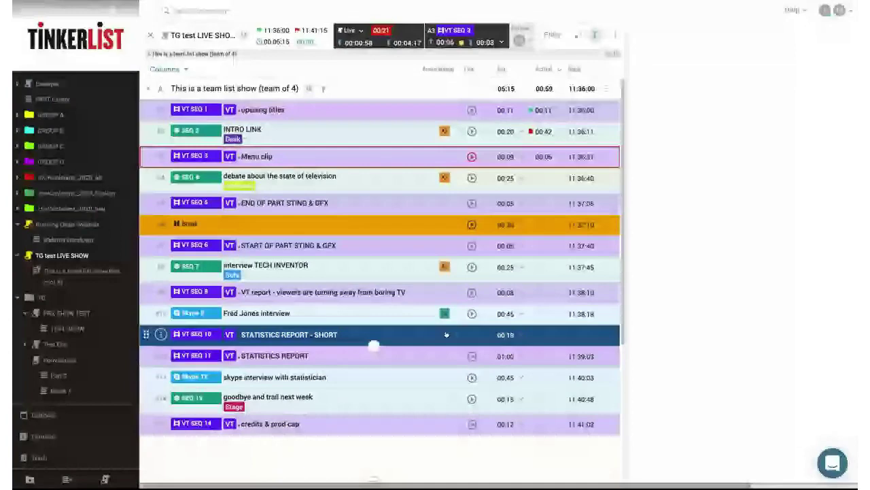
{"action": "left_click", "coordinate": [471, 178]}
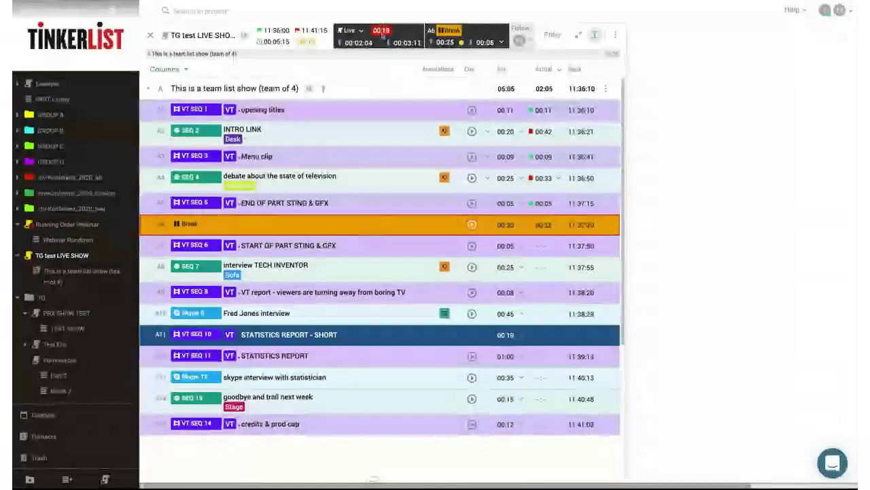
Cue the START OF PART STING & GFX, interview TECH INVENTOR, VT report and Skype 9 interview cards in order.
{"action": "left_click", "coordinate": [473, 246]}
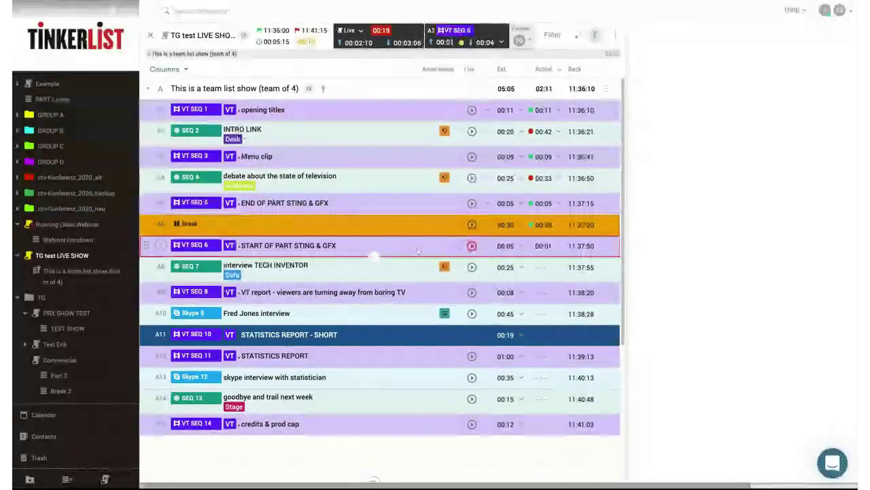
{"action": "left_click", "coordinate": [472, 267]}
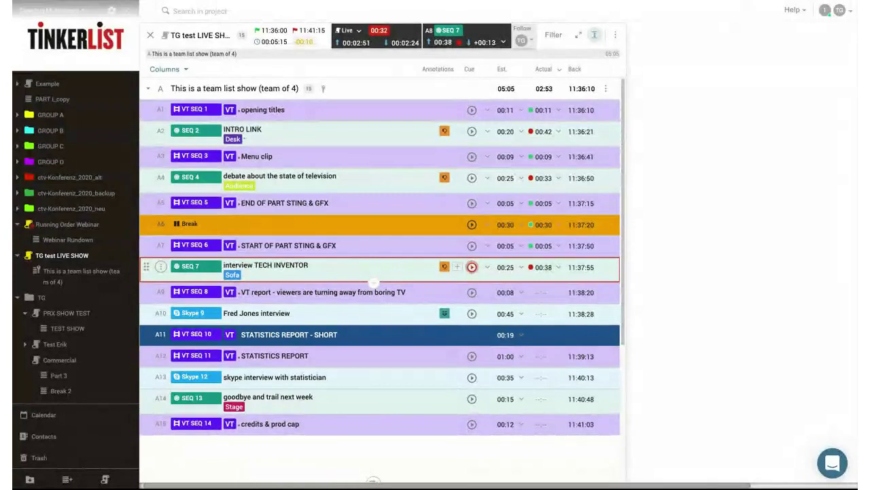
{"action": "left_click", "coordinate": [472, 292]}
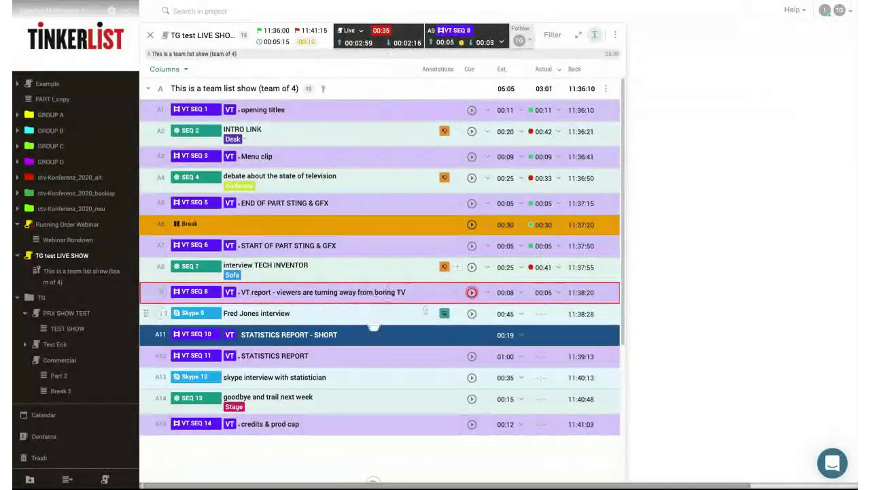
{"action": "left_click", "coordinate": [472, 314]}
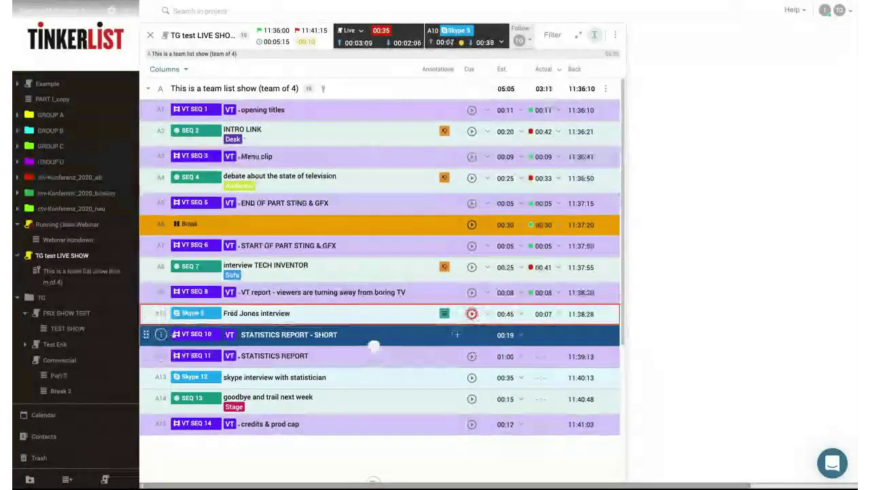
Unfloat the STATISTICS REPORT - SHORT card and float the full STATISTICS REPORT card during the live run.
{"action": "left_click", "coordinate": [161, 334]}
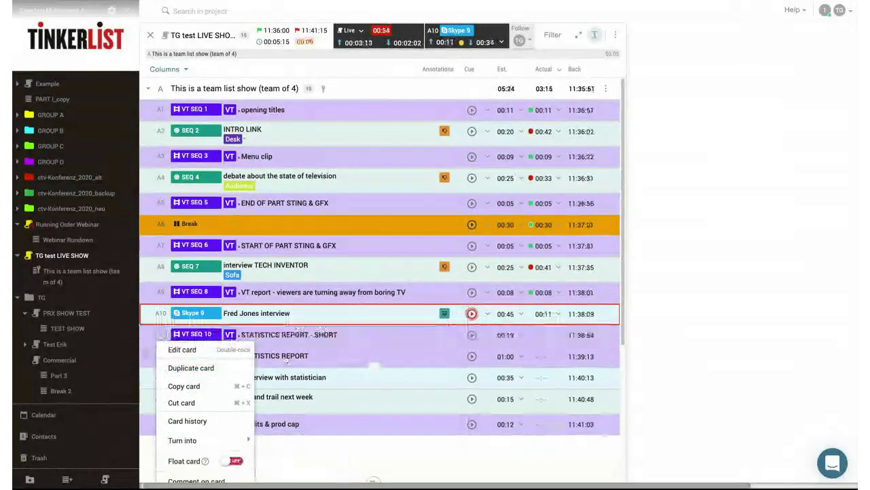
{"action": "left_click", "coordinate": [215, 460]}
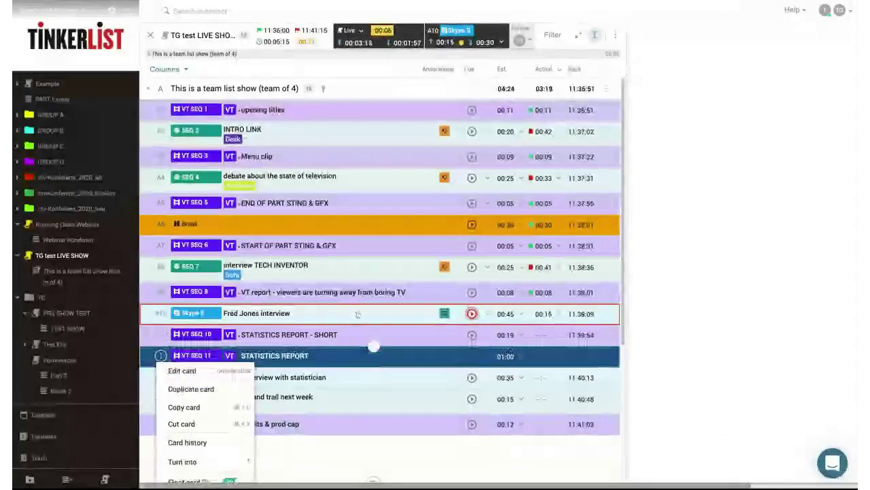
{"action": "left_click", "coordinate": [675, 248]}
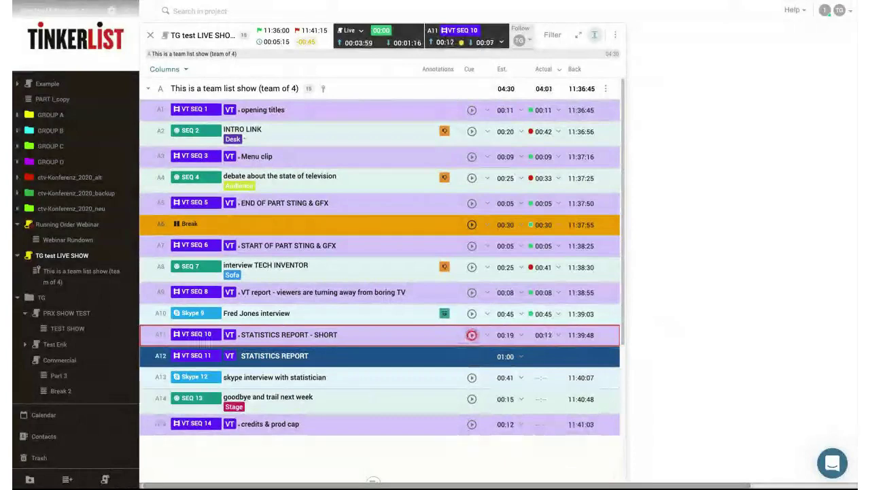
Cue the skype interview with statistician card, and end the live run by stopping the cue on the credits & prod cap card.
{"action": "left_click", "coordinate": [472, 379]}
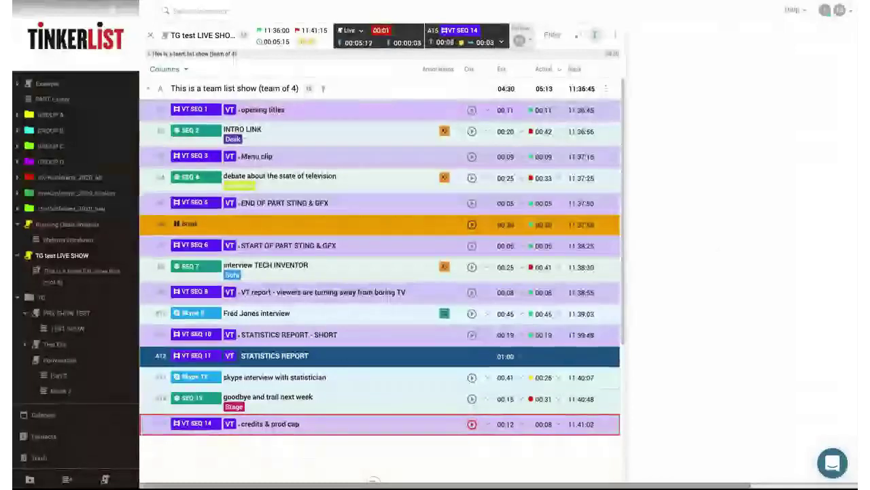
{"action": "left_click", "coordinate": [472, 425]}
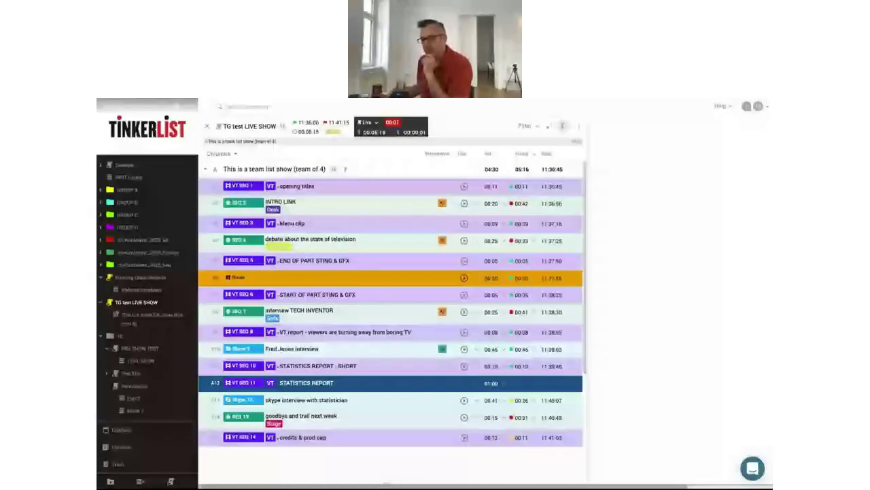
Open the Running Order Webinar script.
{"action": "left_click", "coordinate": [163, 277]}
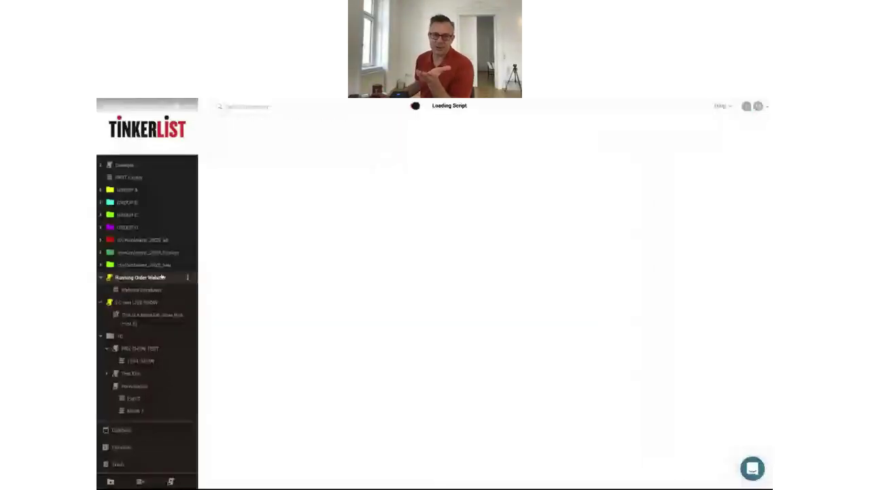